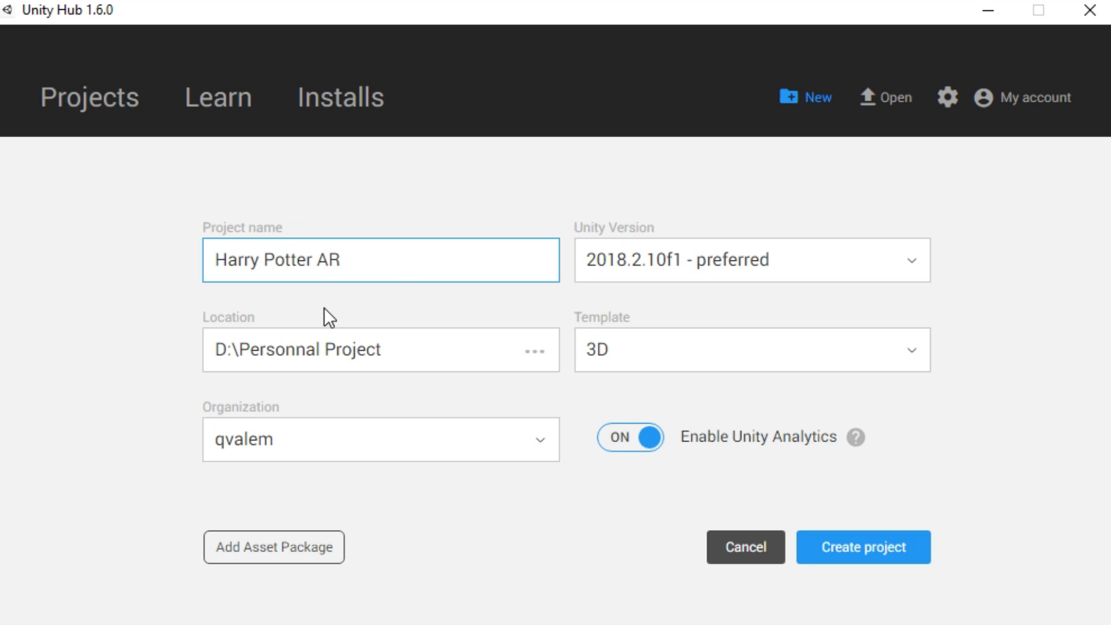
# Step: Create the Harry Potter AR project with Unity version 2018.2.20f1
pyautogui.click(674, 266)
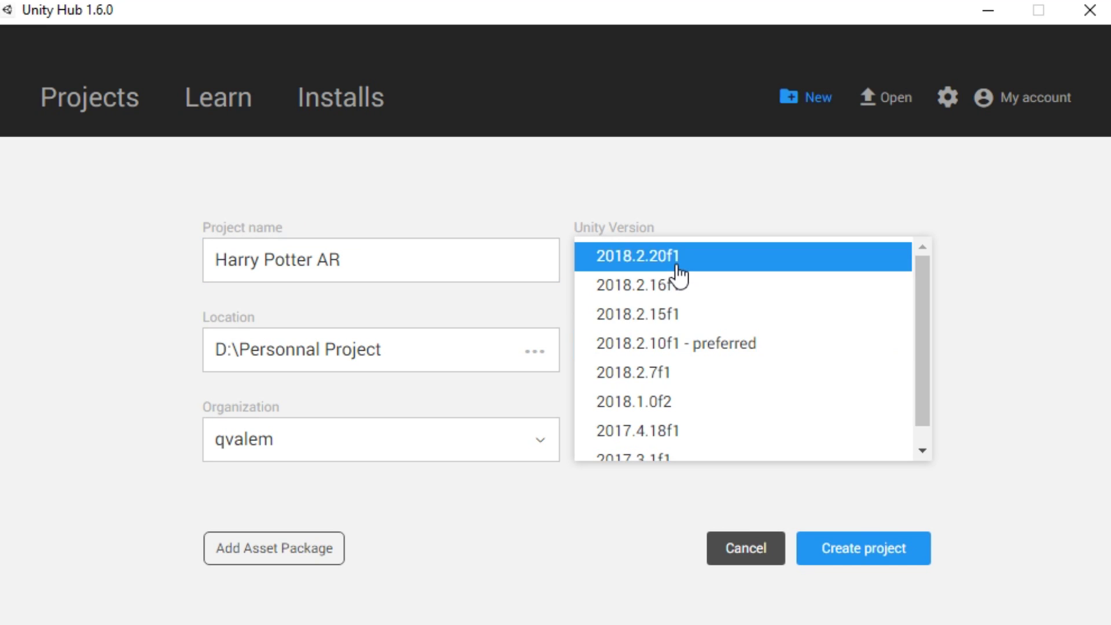
pyautogui.click(741, 264)
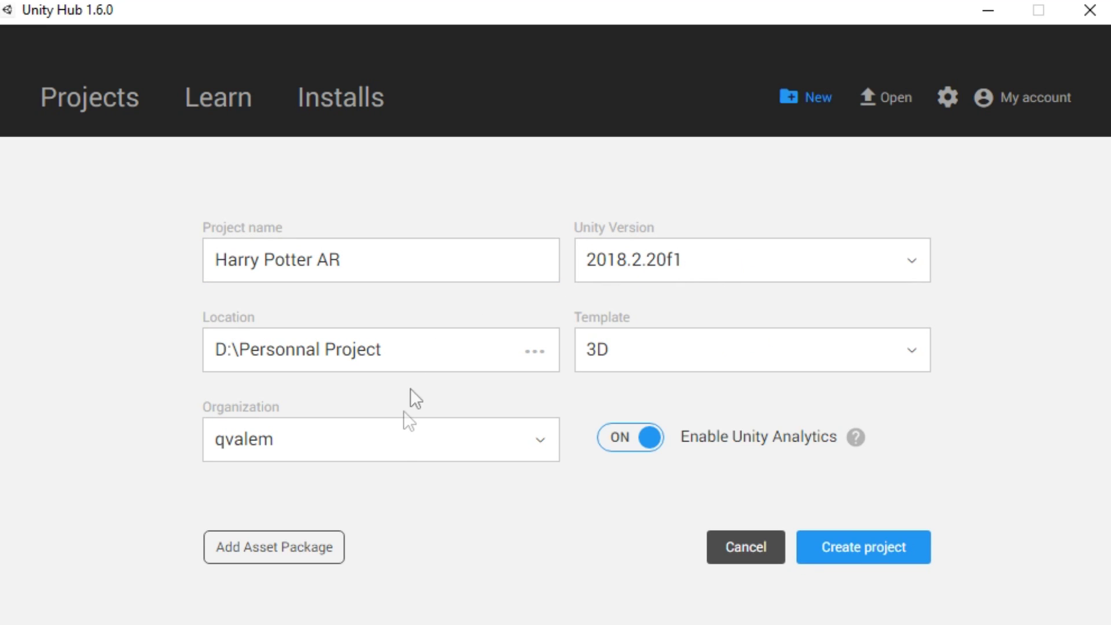
pyautogui.click(897, 566)
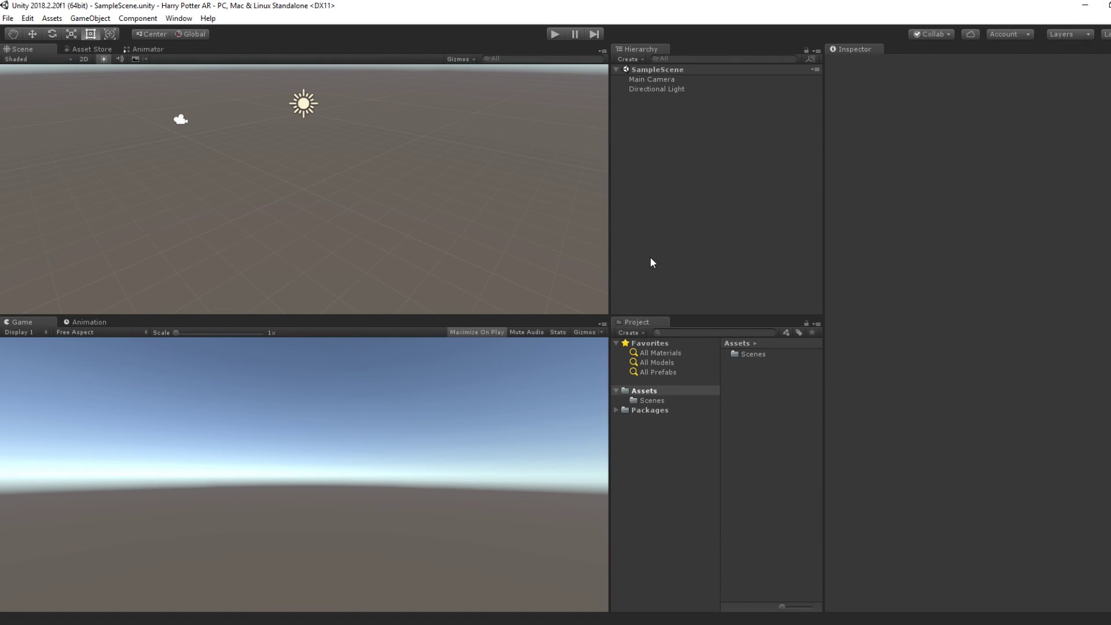
# Step: Tick Vuforia Augmented Reality Supported in the Player XR Settings
pyautogui.click(29, 19)
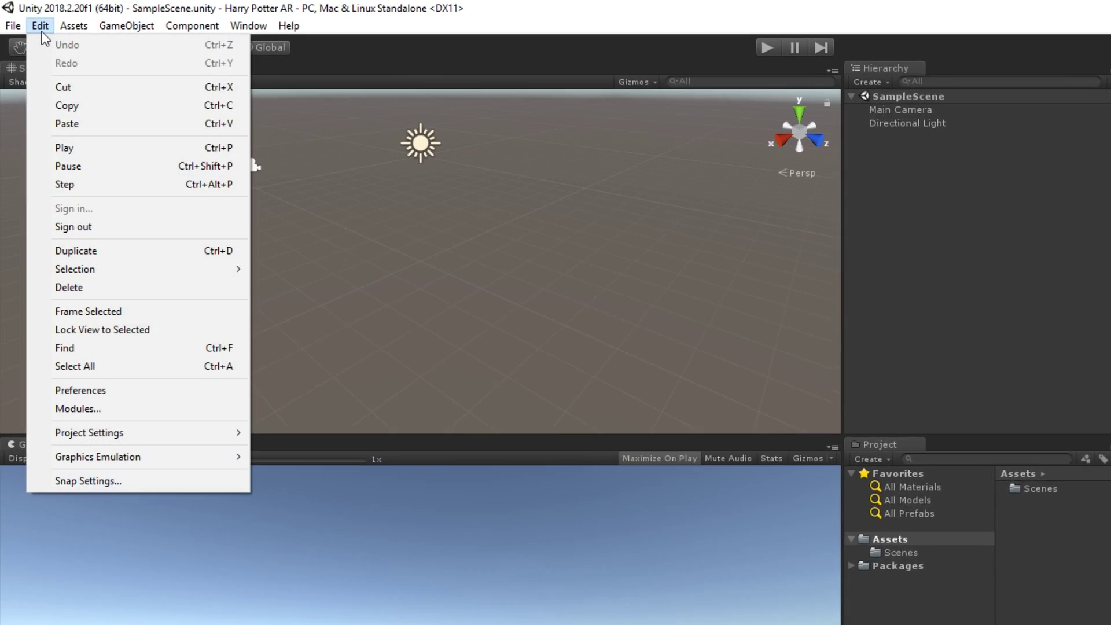
pyautogui.moveTo(168, 311)
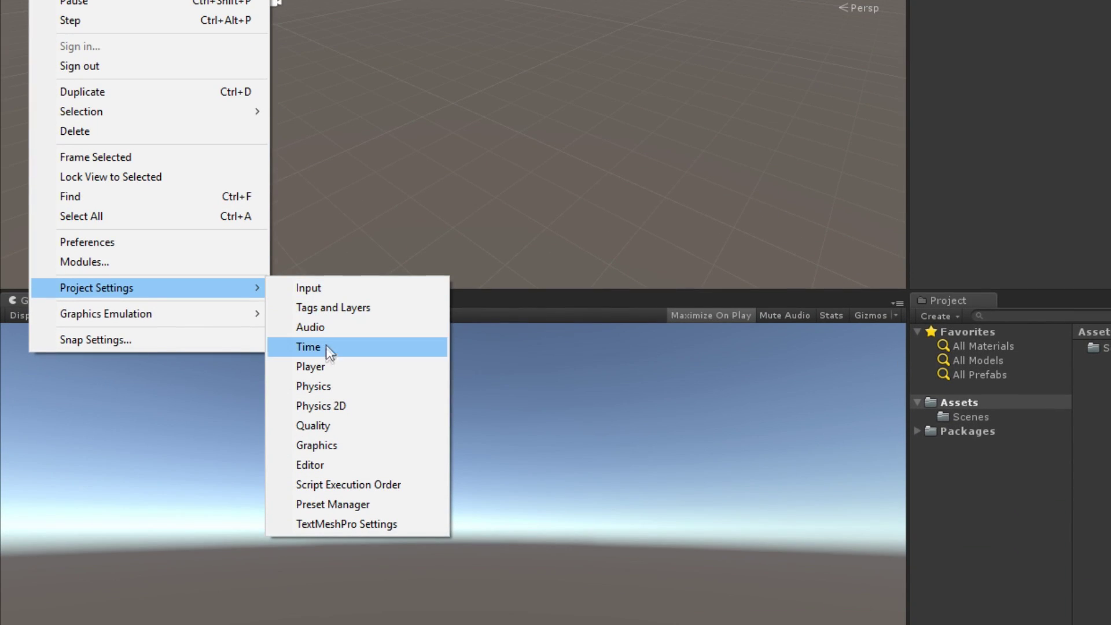
pyautogui.click(327, 399)
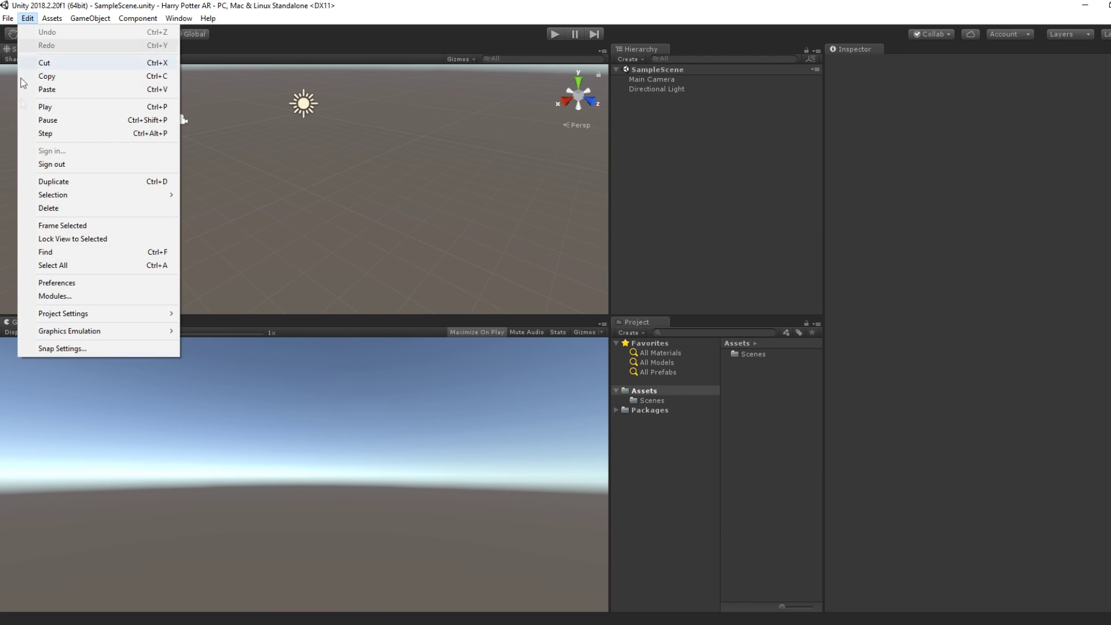
pyautogui.moveTo(72, 315)
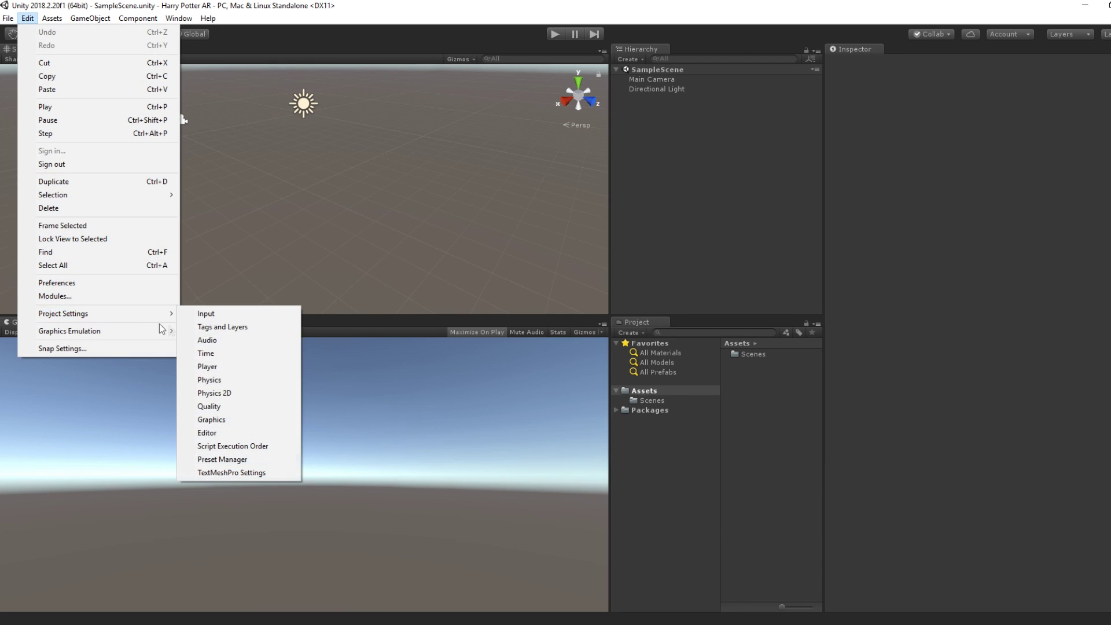
pyautogui.click(218, 370)
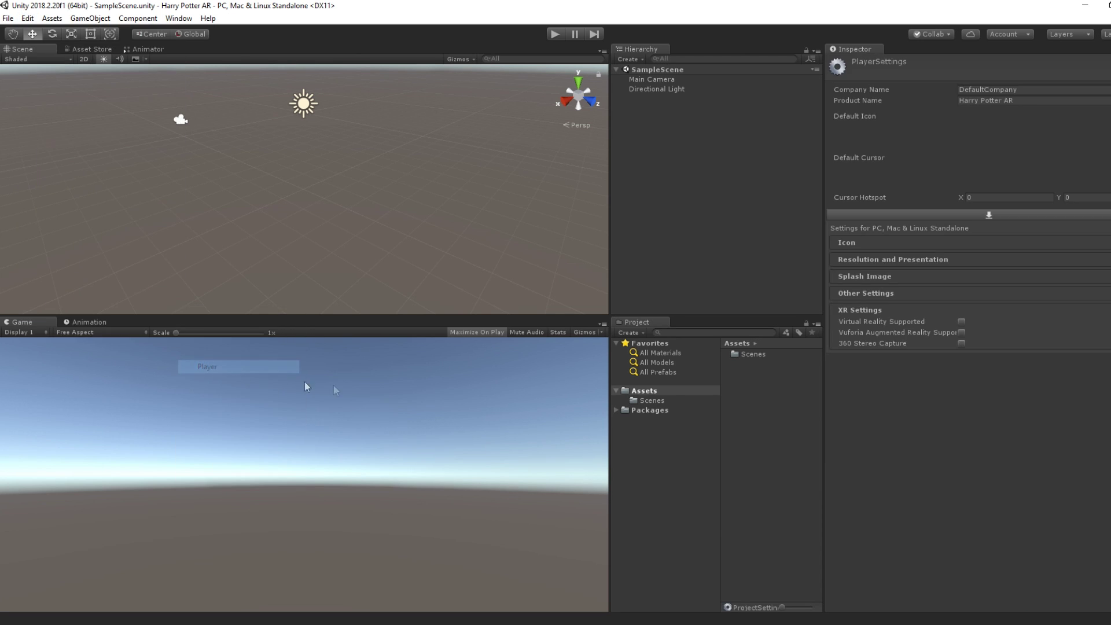
pyautogui.click(962, 333)
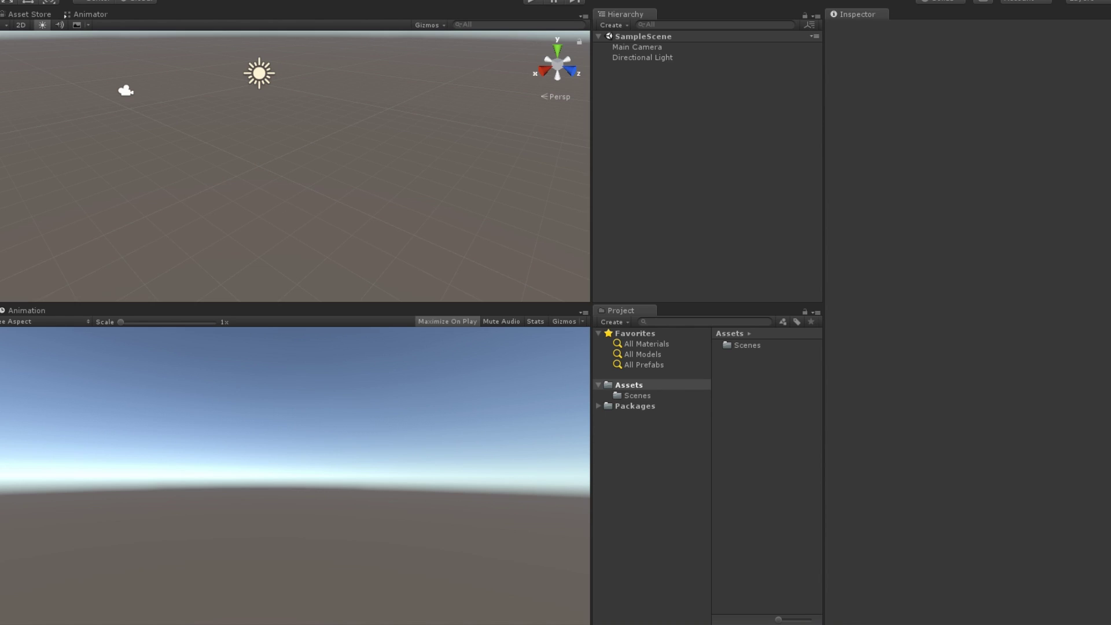
# Step: Add a Vuforia ARCamera to the Hierarchy and import the Vuforia assets
pyautogui.rightClick(614, 91)
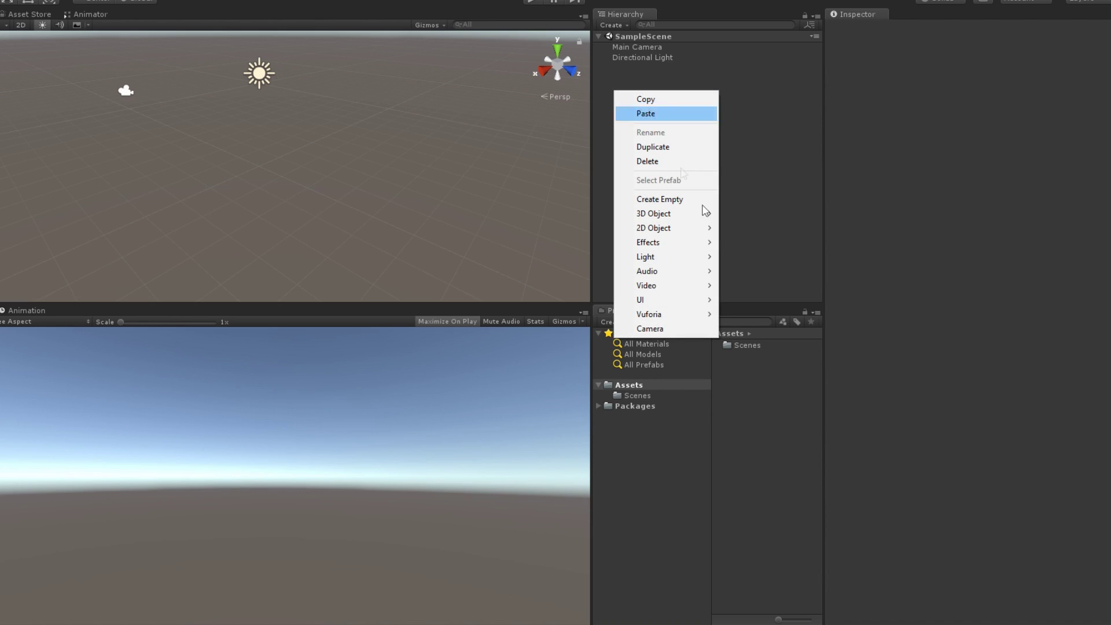
pyautogui.moveTo(683, 316)
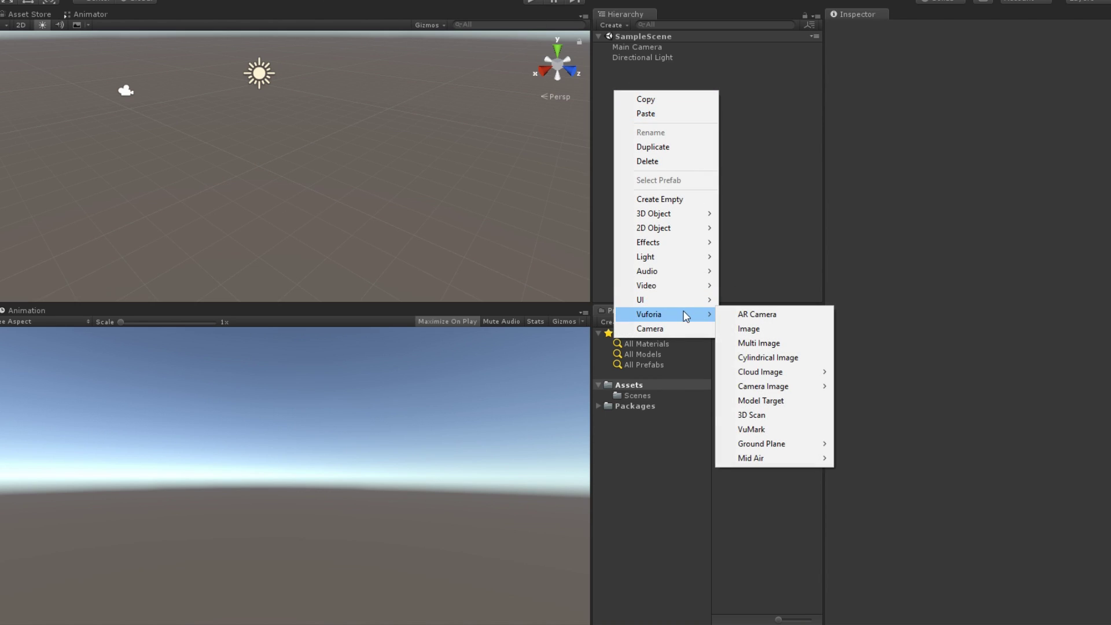
pyautogui.click(752, 320)
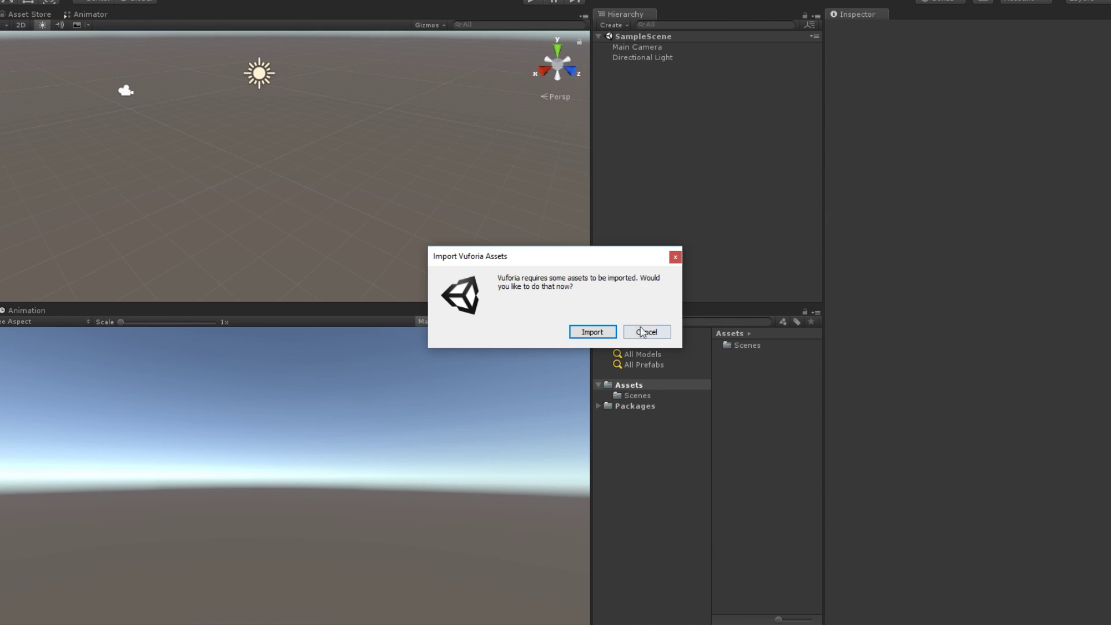
pyautogui.click(596, 332)
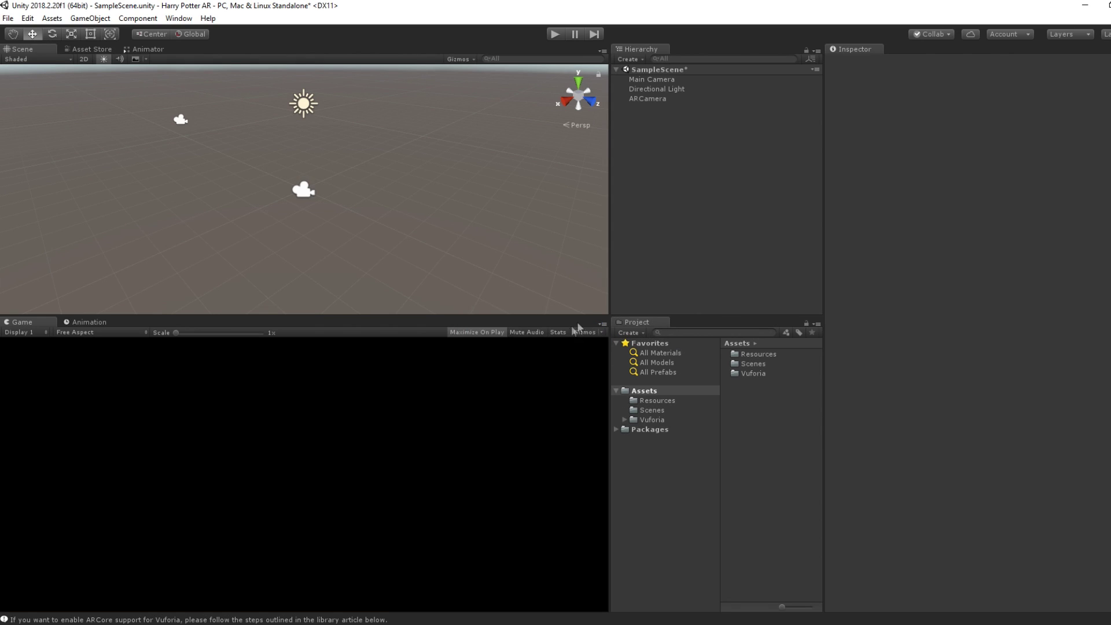
# Step: Delete the Main Camera from the scene
pyautogui.click(646, 79)
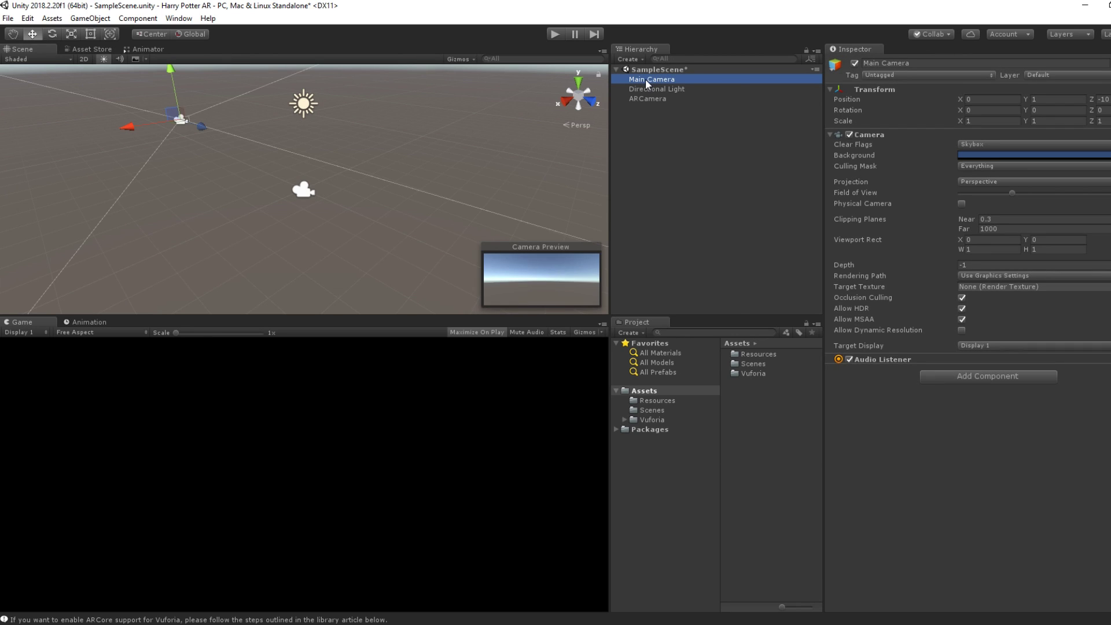
pyautogui.rightClick(645, 79)
pyautogui.click(674, 146)
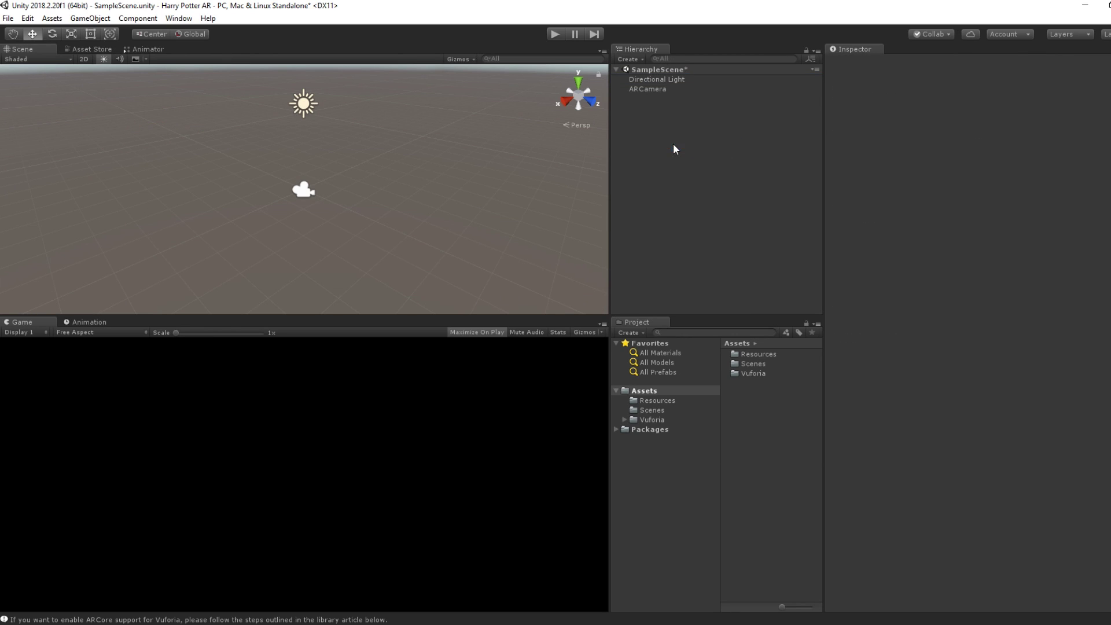
# Step: Add a Vuforia Image target and import the default image database
pyautogui.rightClick(634, 109)
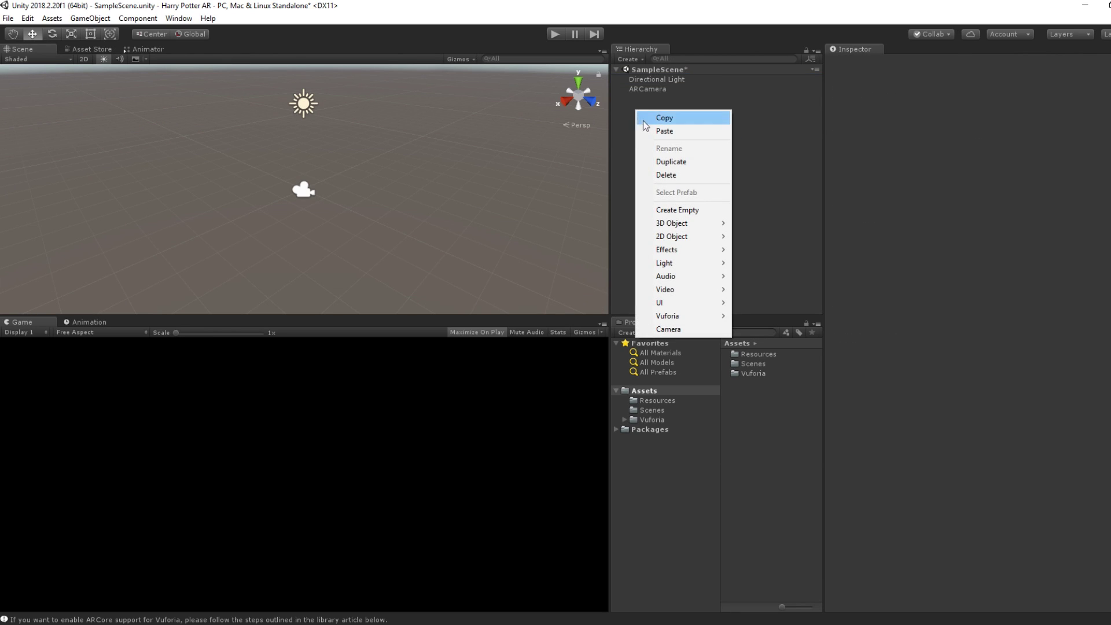
pyautogui.moveTo(679, 322)
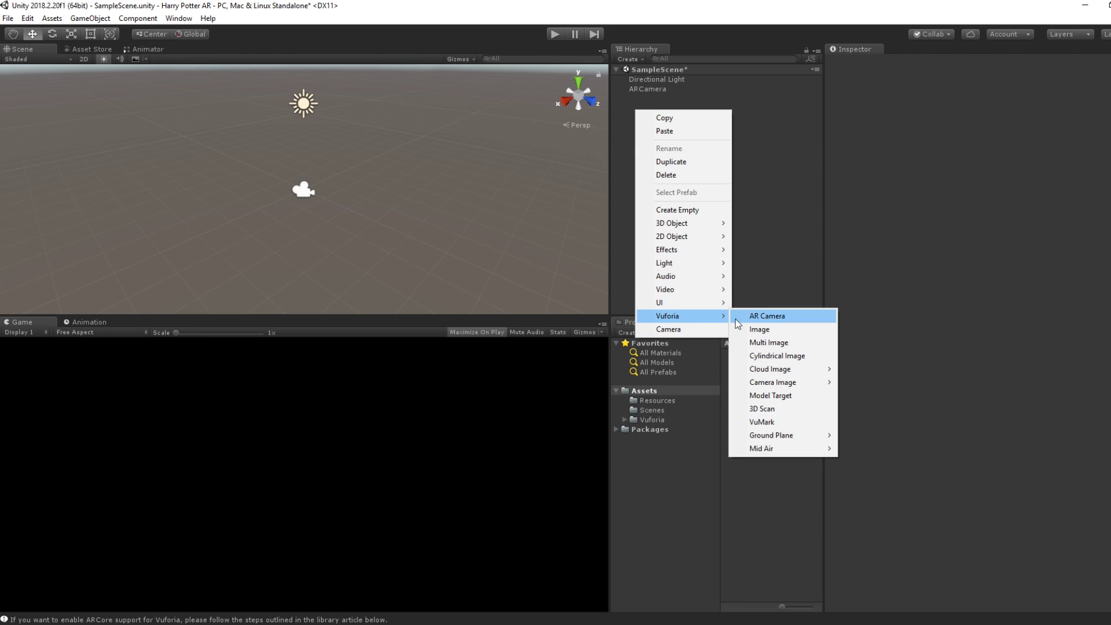
pyautogui.click(760, 329)
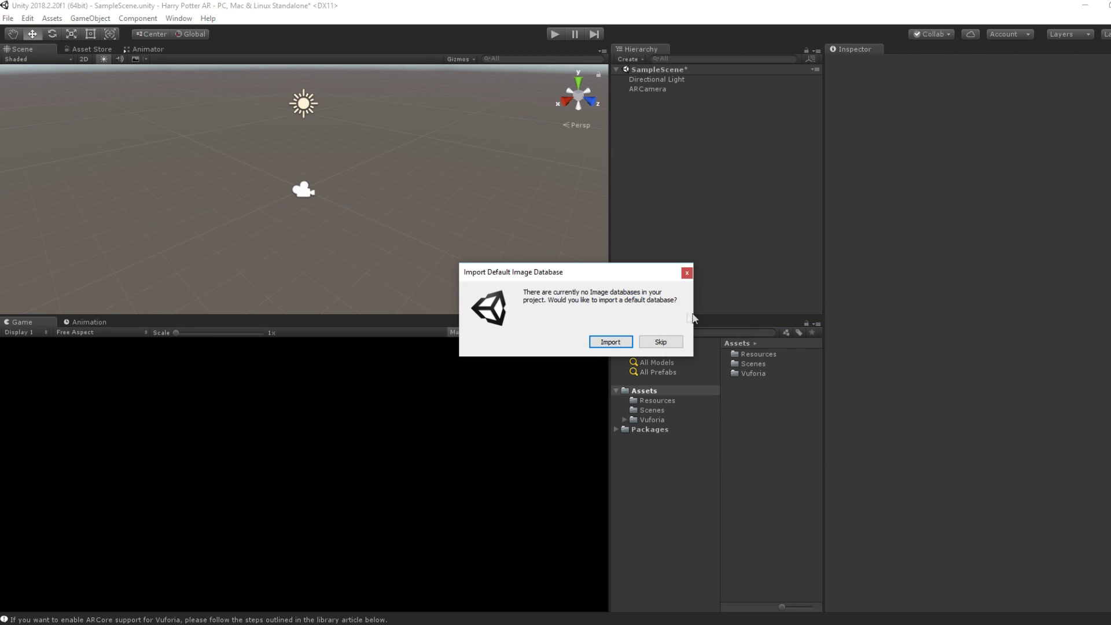
pyautogui.click(612, 342)
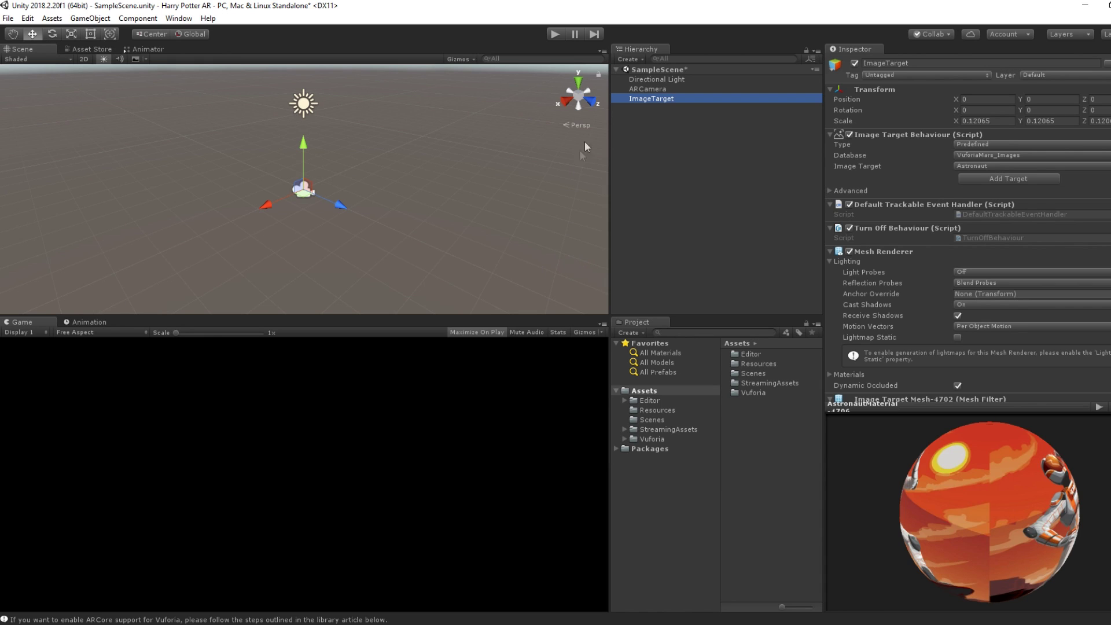
# Step: Add a Cube as a child of the ImageTarget
pyautogui.doubleClick(658, 101)
pyautogui.scroll(5, 352, 177)
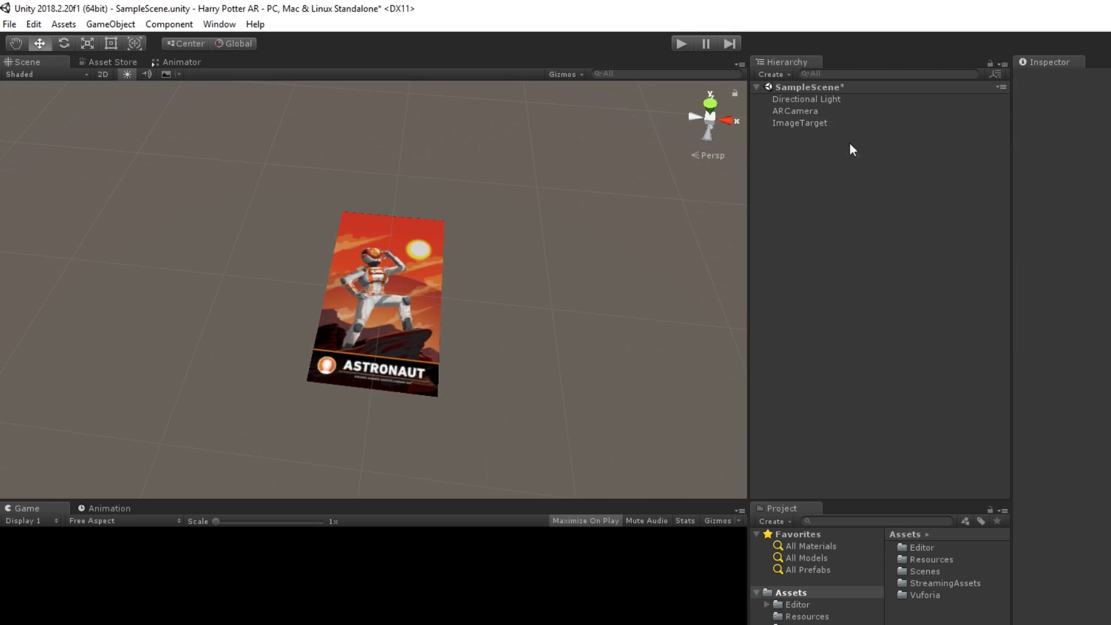
pyautogui.click(805, 122)
pyautogui.rightClick(800, 122)
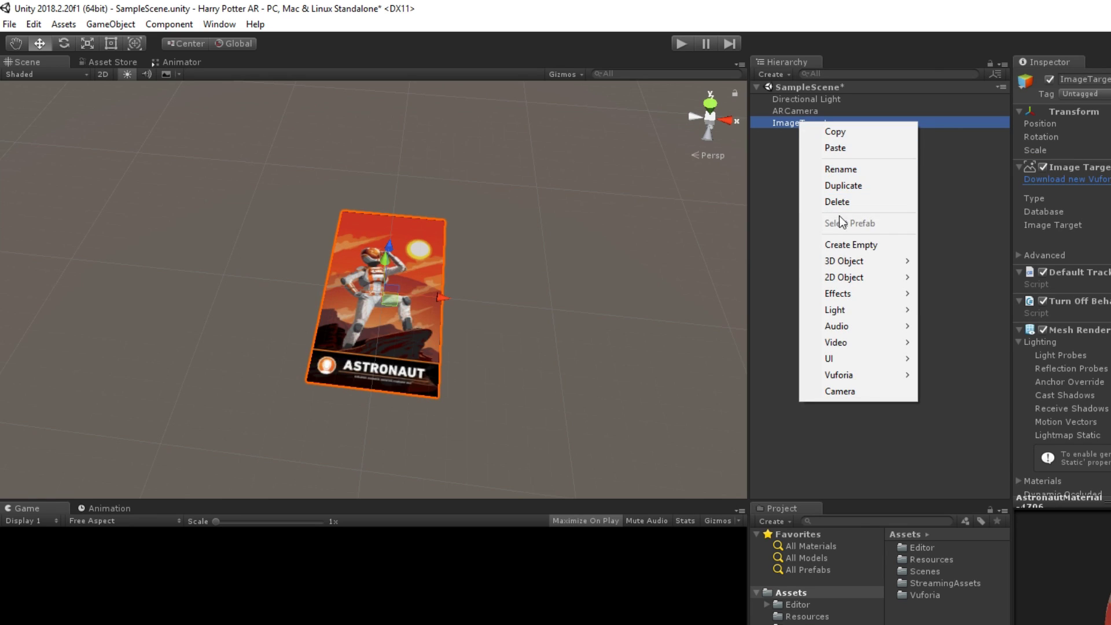
pyautogui.moveTo(845, 262)
pyautogui.click(963, 261)
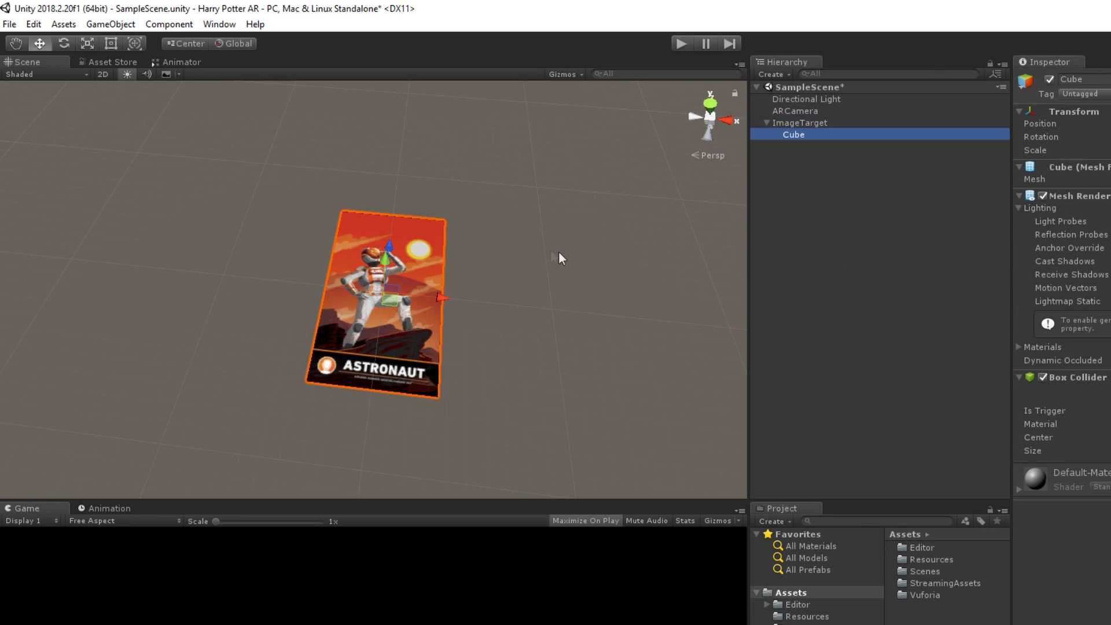
# Step: Scale the cube down, rotate it slightly, then enter play mode to test
pyautogui.moveTo(545, 224); pyautogui.dragTo(560, 200, button='middle')
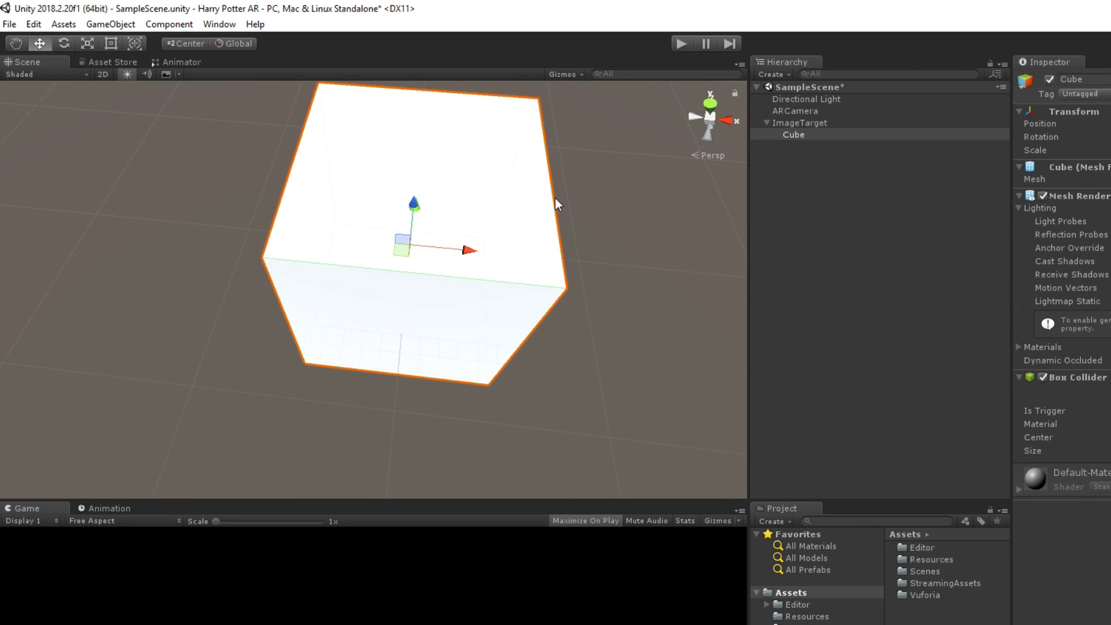
pyautogui.press('r')
pyautogui.scroll(-5, 373, 273)
pyautogui.keyDown('alt'); pyautogui.moveTo(415, 213); pyautogui.dragTo(428, 202); pyautogui.keyUp('alt')
pyautogui.press('r')
pyautogui.press('w')
pyautogui.press('e')
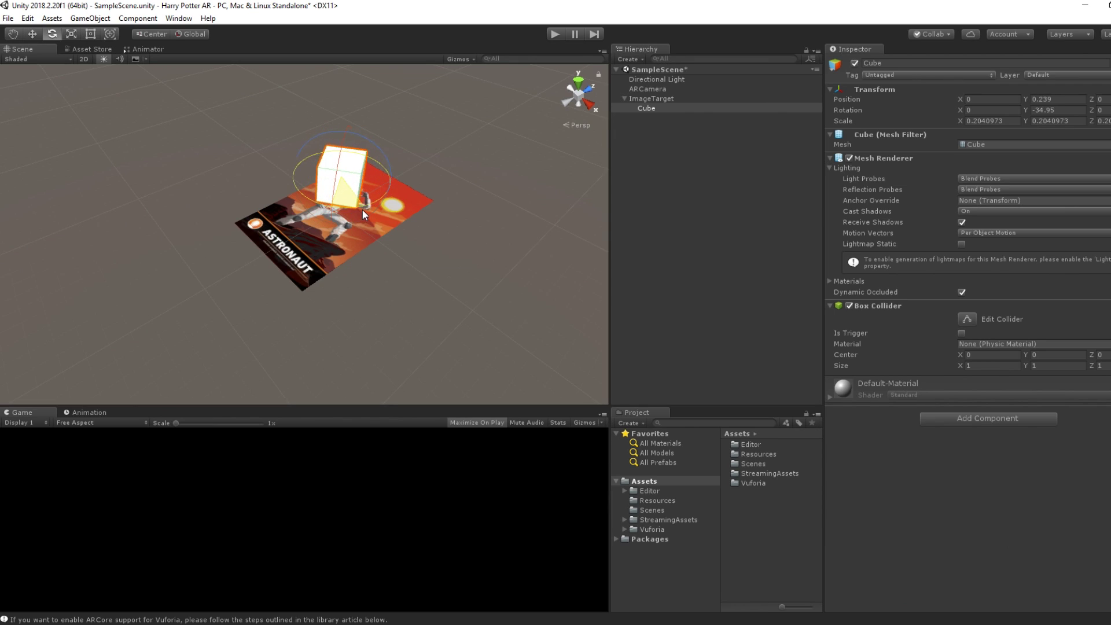
pyautogui.moveTo(362, 209); pyautogui.dragTo(362, 209)
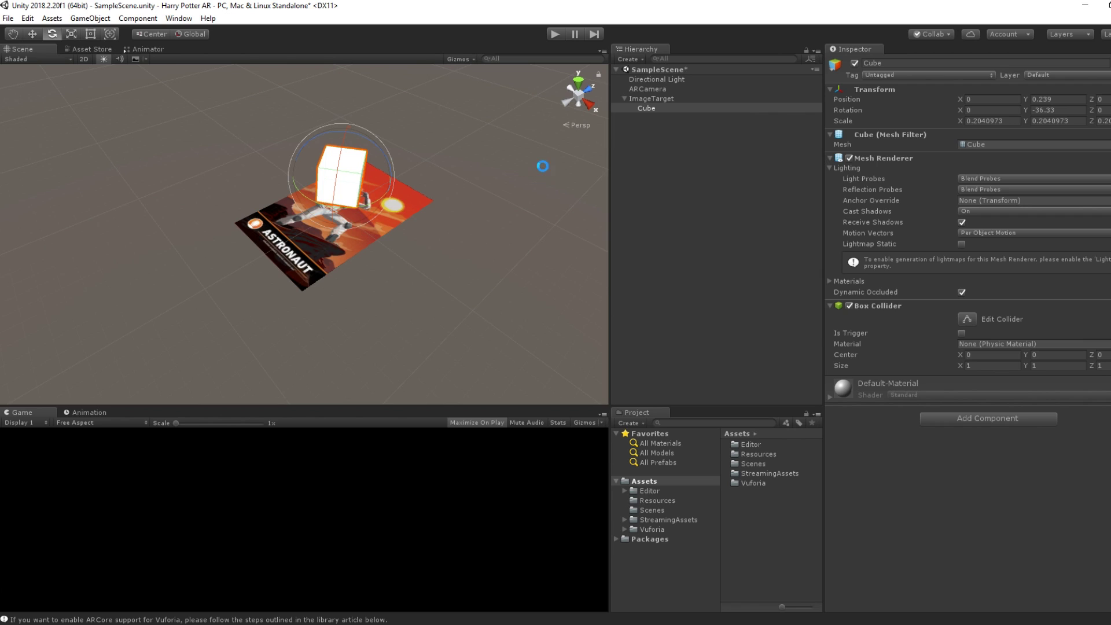
pyautogui.click(627, 99)
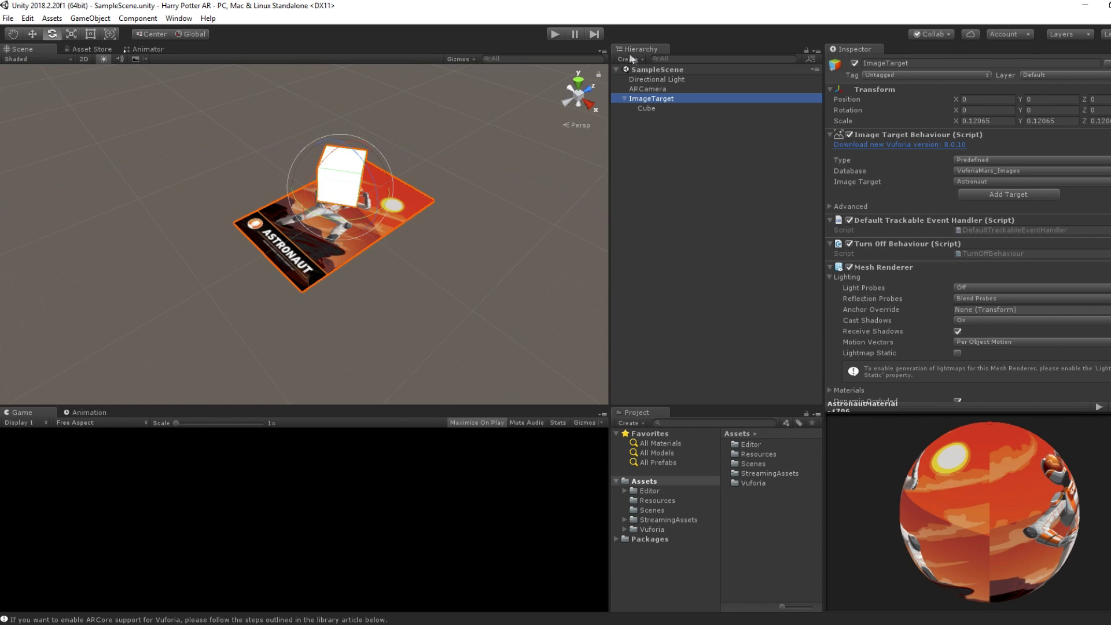
pyautogui.click(555, 36)
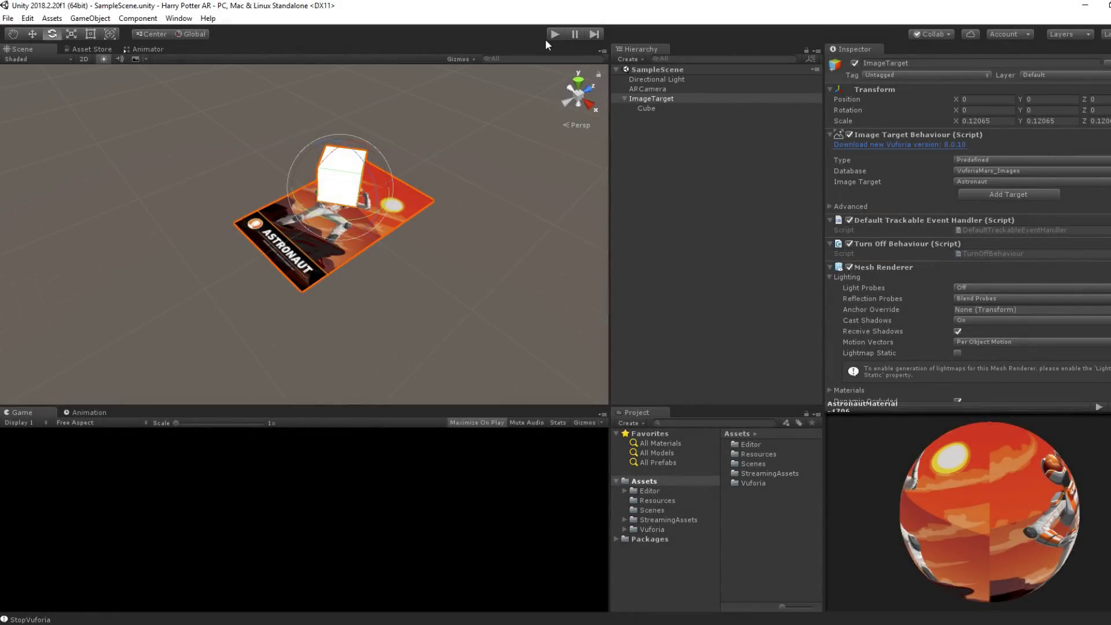
# Step: Select the ImageTarget to check its Image Target Behaviour settings
pyautogui.click(630, 132)
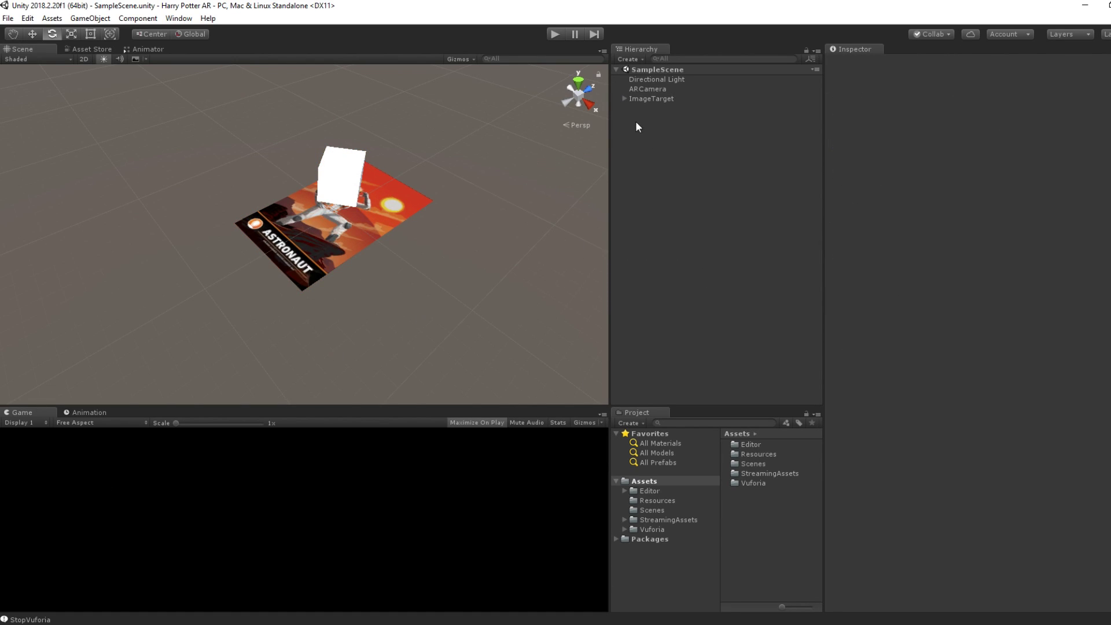
pyautogui.click(642, 98)
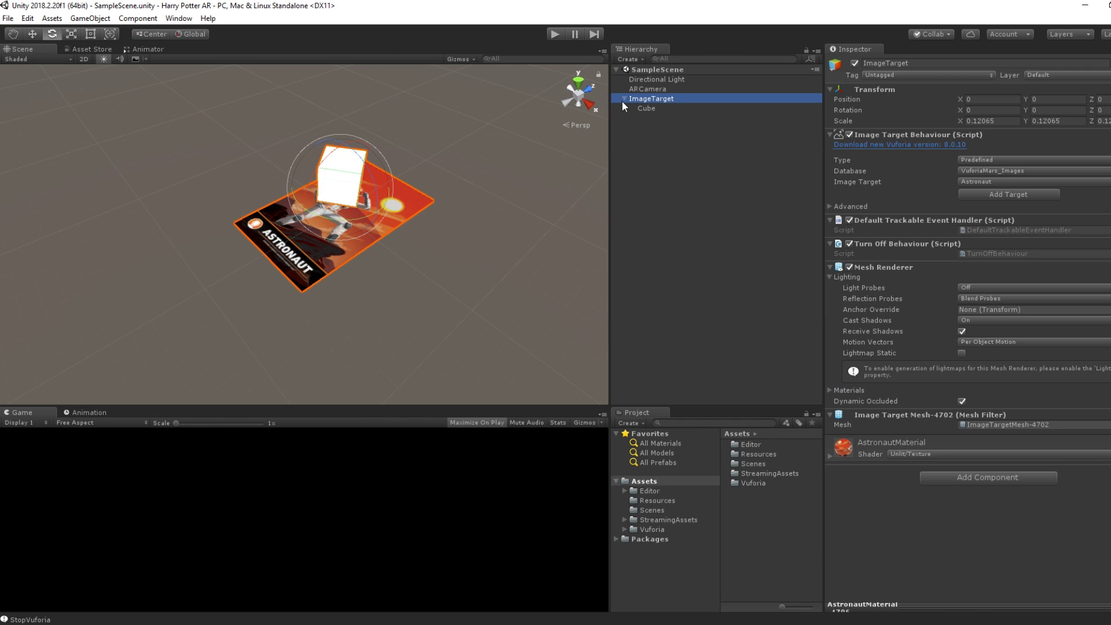
# Step: Open the Vuforia Configuration window from the Window menu
pyautogui.click(180, 18)
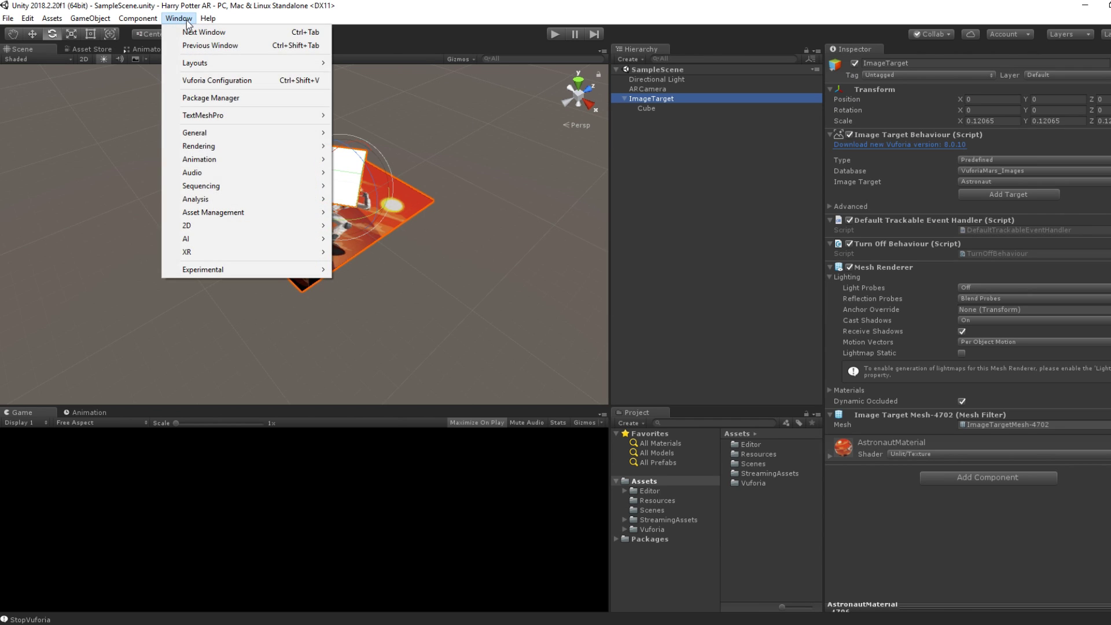
pyautogui.click(233, 78)
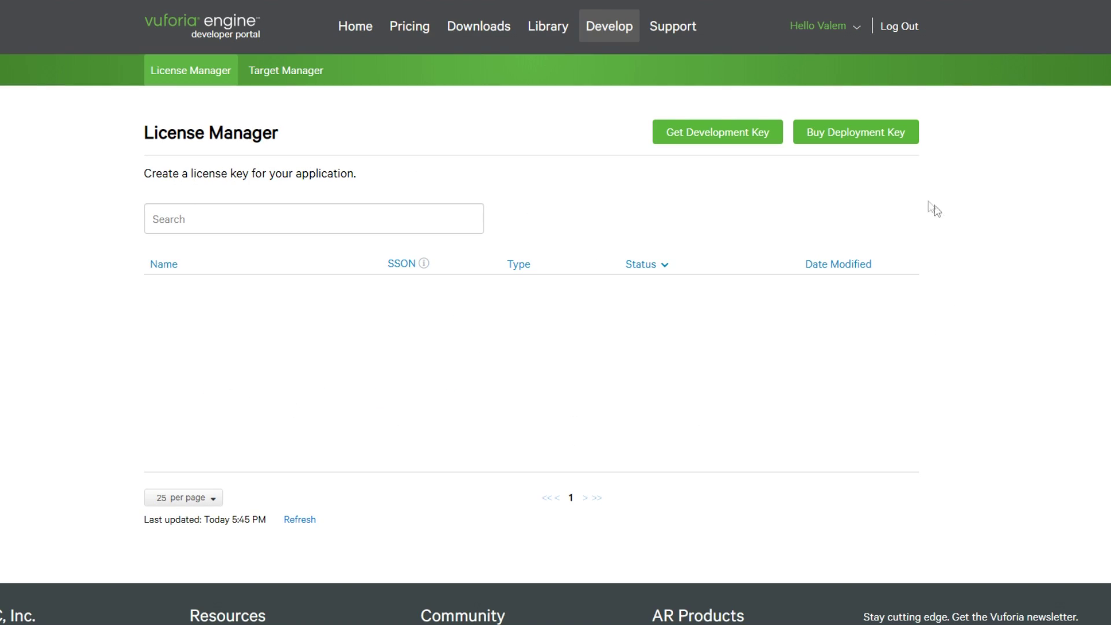
# Step: Create a development licence named Harry Potter AR, accepting the terms
pyautogui.click(753, 144)
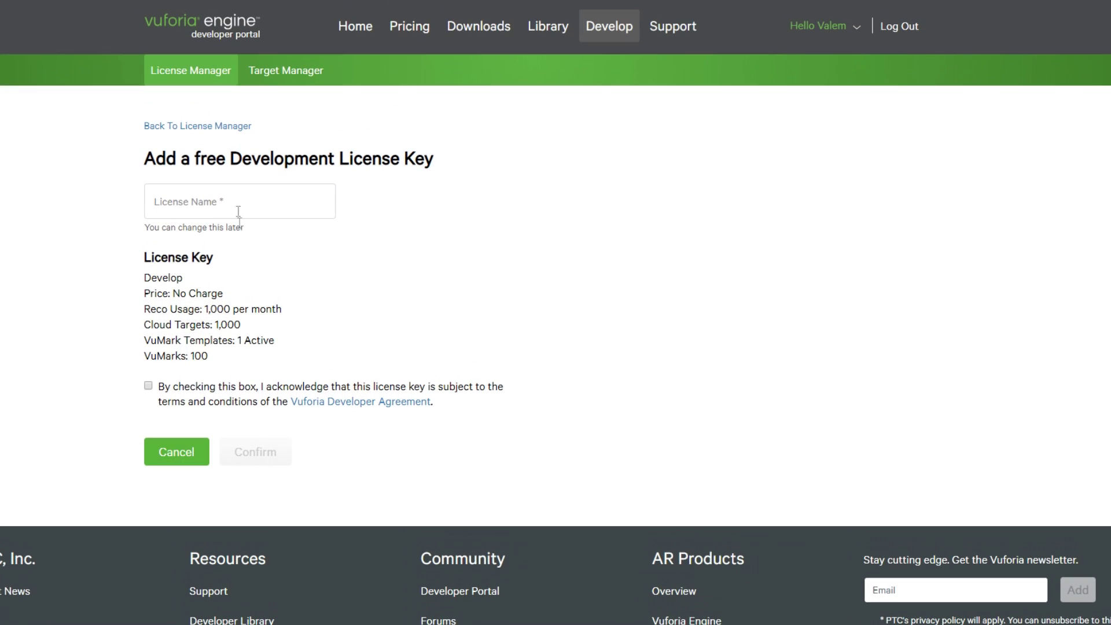
pyautogui.click(228, 191)
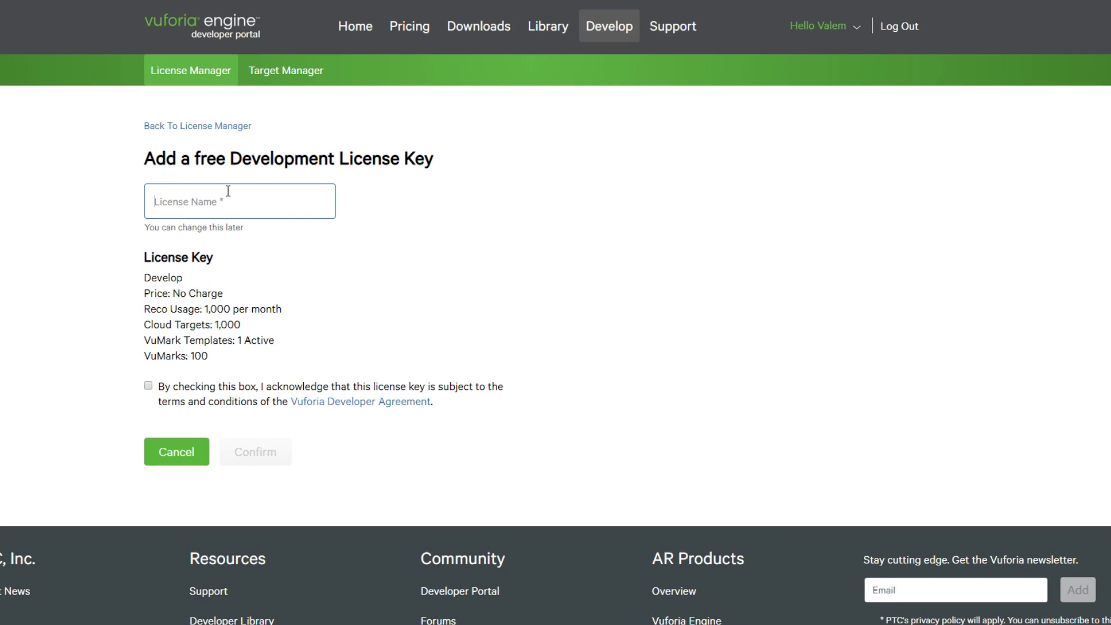
pyautogui.write('Harry Potter AR')
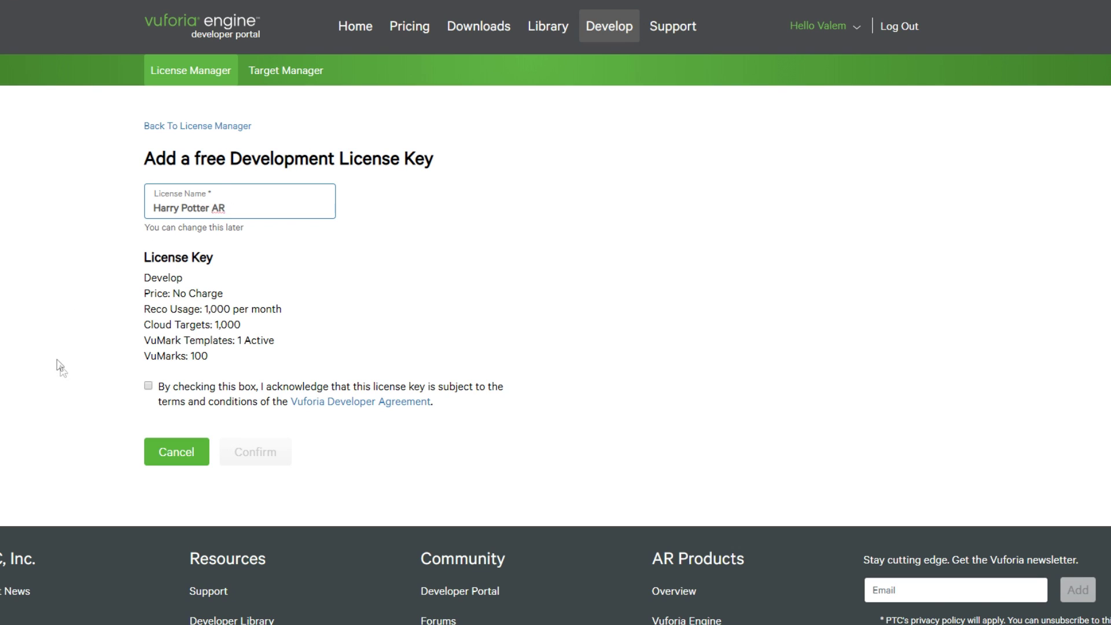
pyautogui.click(148, 386)
pyautogui.click(254, 451)
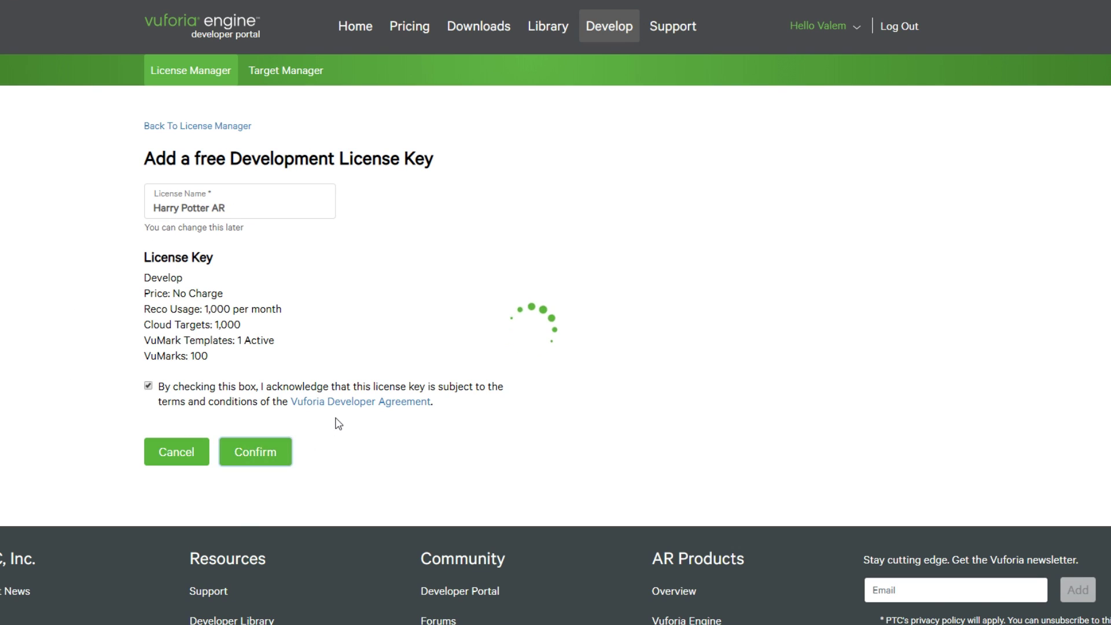
# Step: Copy the licence key and paste it into Unity's App License Key field
pyautogui.click(211, 292)
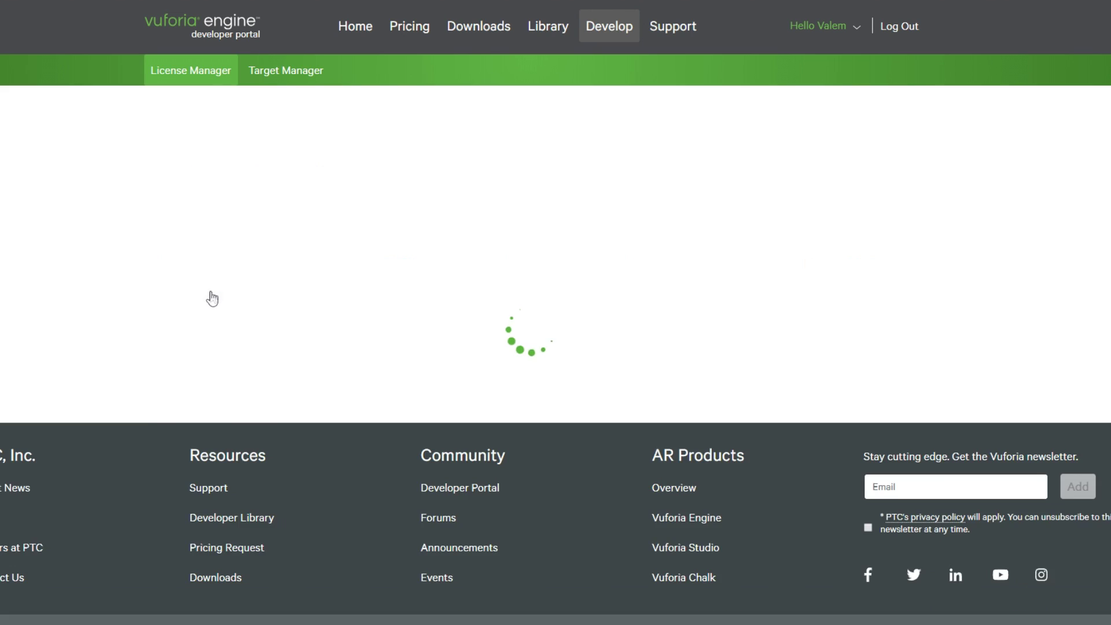
pyautogui.click(226, 340)
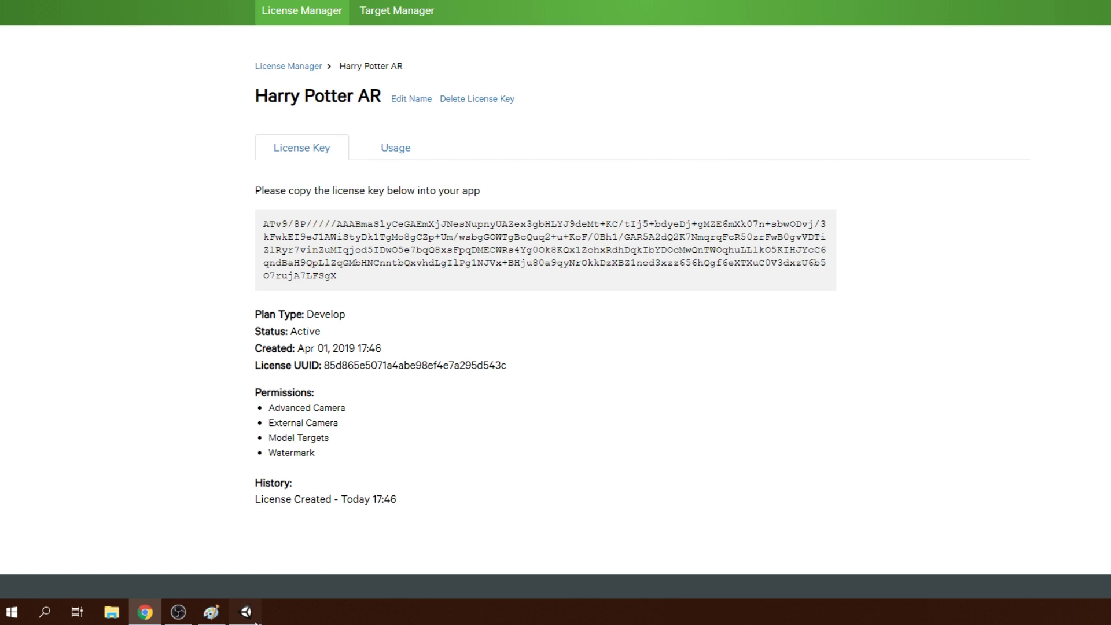
pyautogui.click(244, 612)
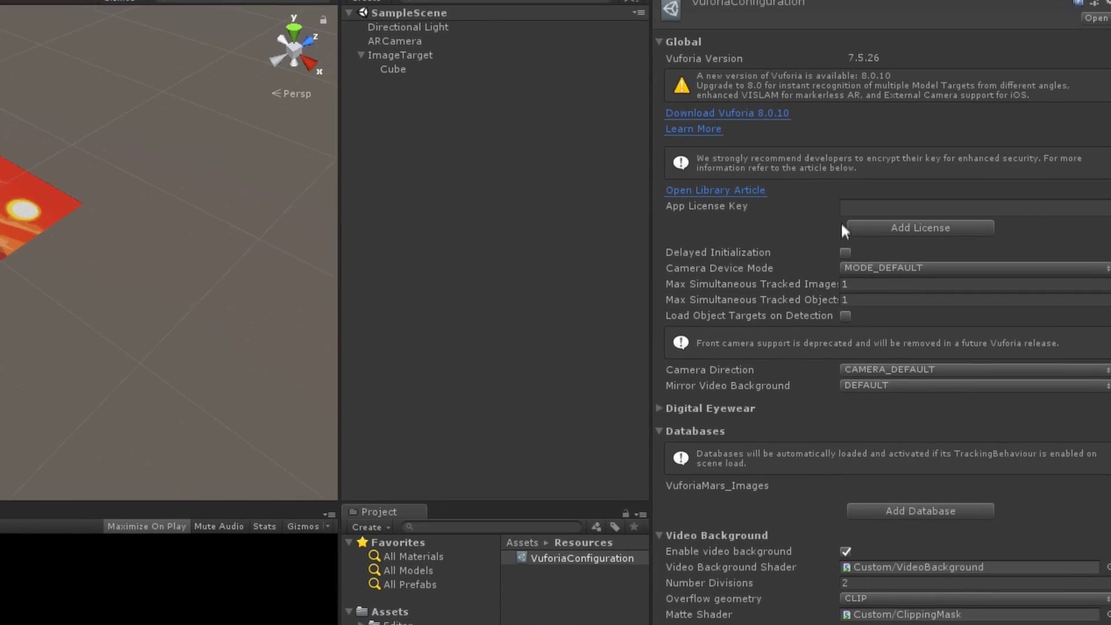
pyautogui.click(843, 214)
pyautogui.hotkey('ctrl', 'v')
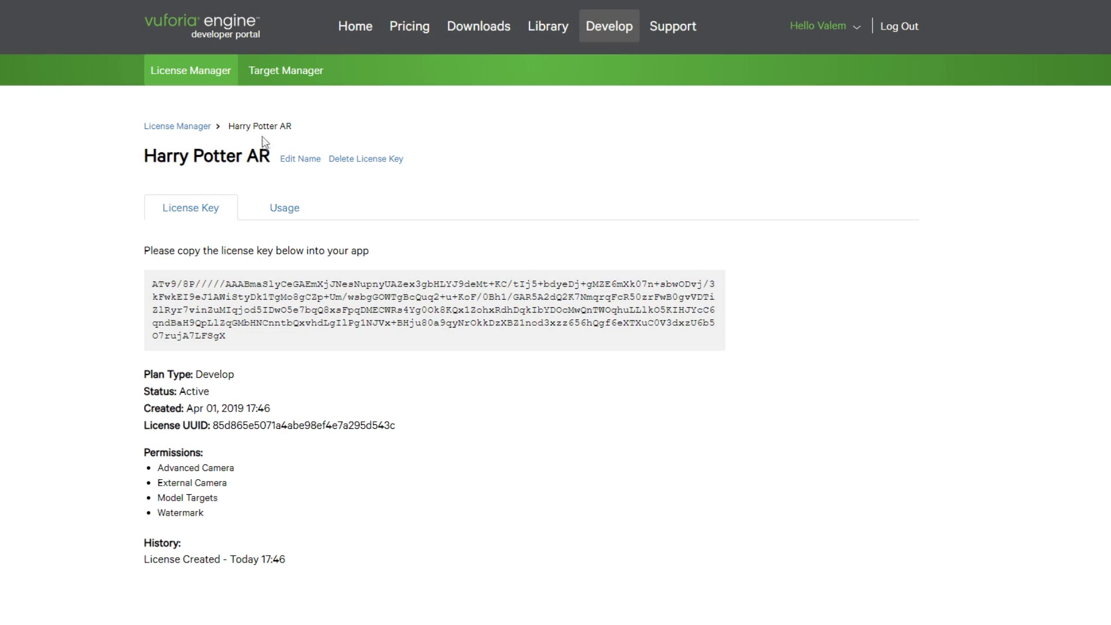
# Step: Start a new target database in the Target Manager, naming it HarryPotterAR
pyautogui.click(260, 87)
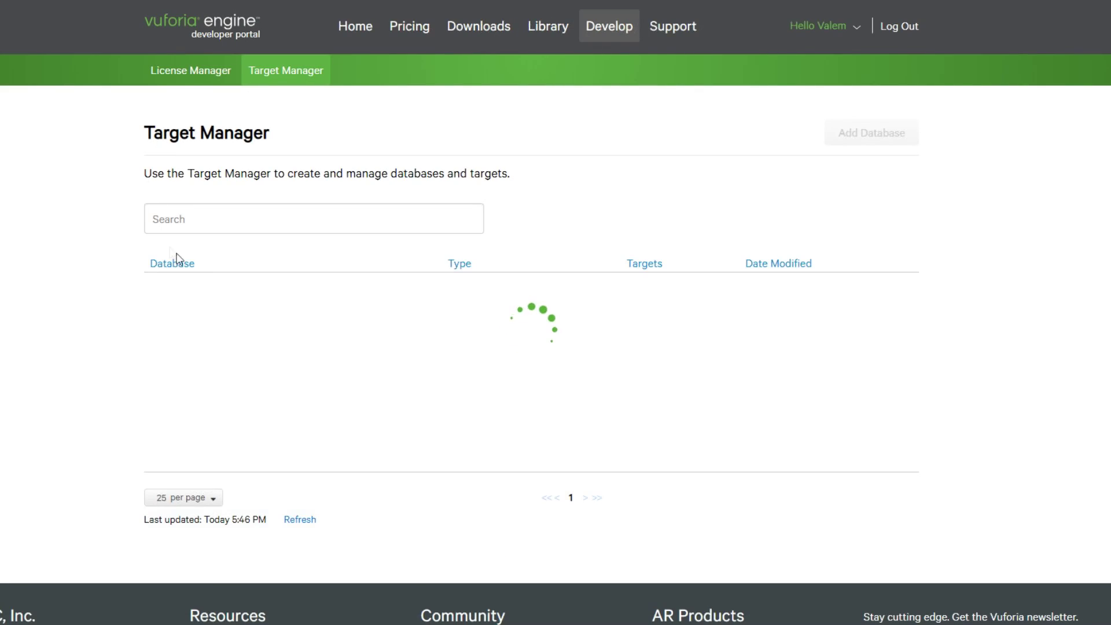
pyautogui.click(859, 139)
pyautogui.write('HarryPotterAR')
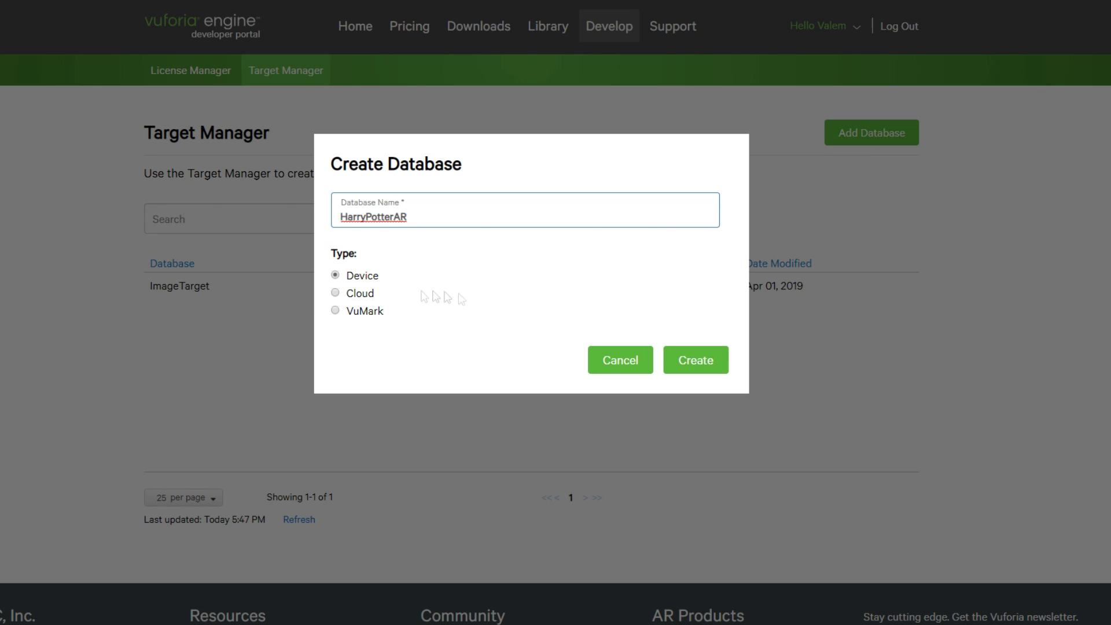
# Step: Finish naming the HarryPotterAR database, create it and open it
pyautogui.click(696, 360)
pyautogui.click(153, 285)
# Step: Add image target Shia from Shia White.png with width 10
pyautogui.click(217, 269)
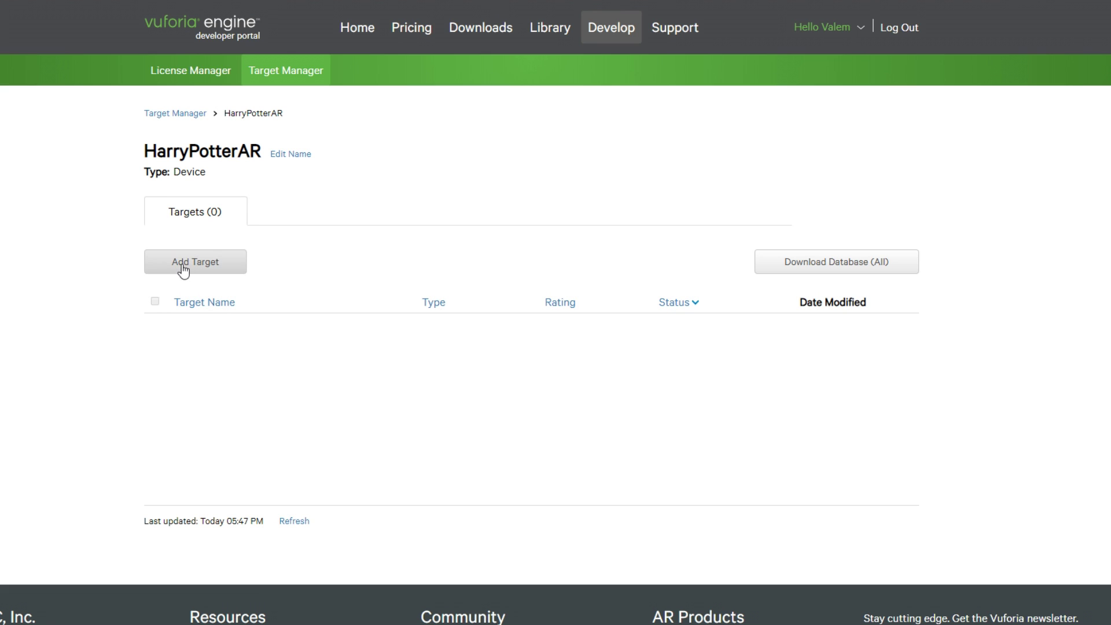
pyautogui.click(182, 269)
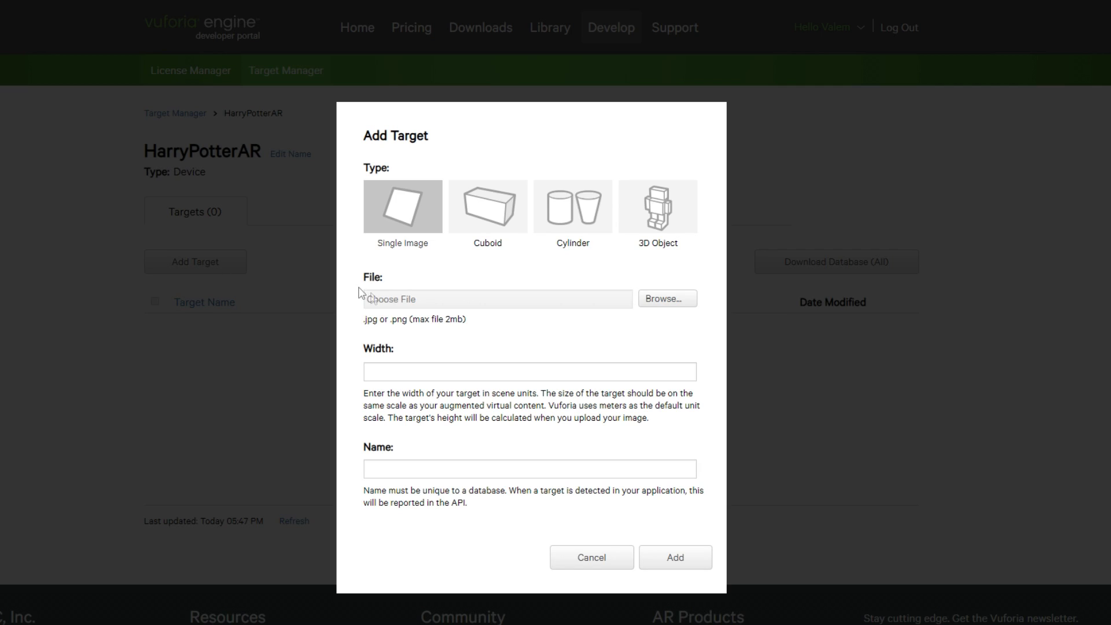
pyautogui.click(623, 299)
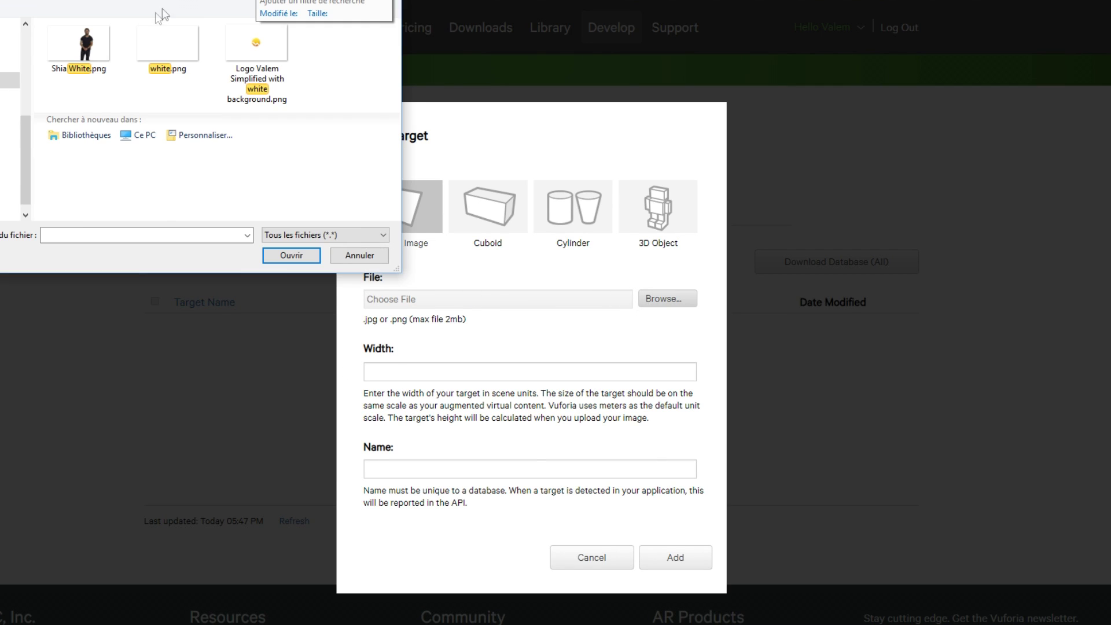
pyautogui.doubleClick(67, 74)
pyautogui.click(412, 373)
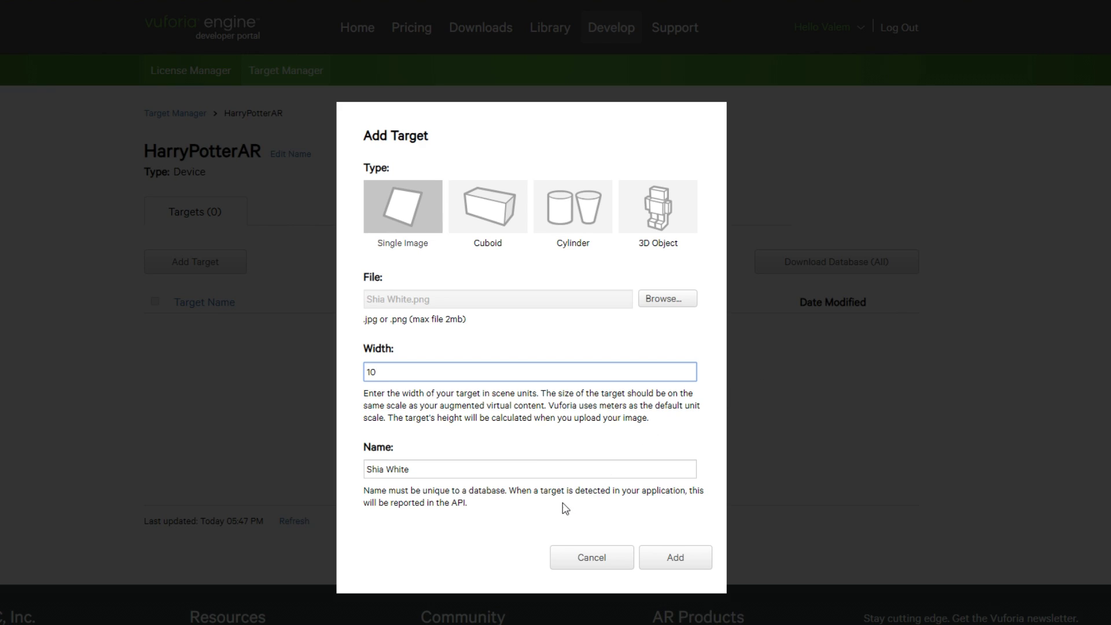
pyautogui.click(533, 468)
pyautogui.press('BackSpace')
pyautogui.press('BackSpace')
pyautogui.press('BackSpace')
pyautogui.press('BackSpace')
pyautogui.press('BackSpace')
pyautogui.press('BackSpace')
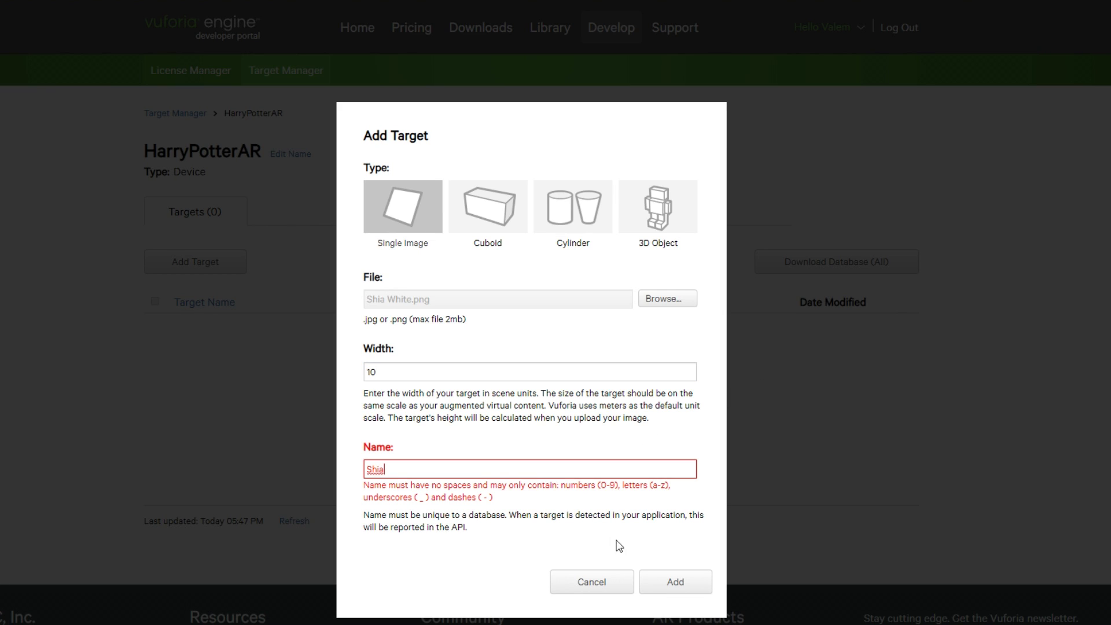
pyautogui.click(674, 582)
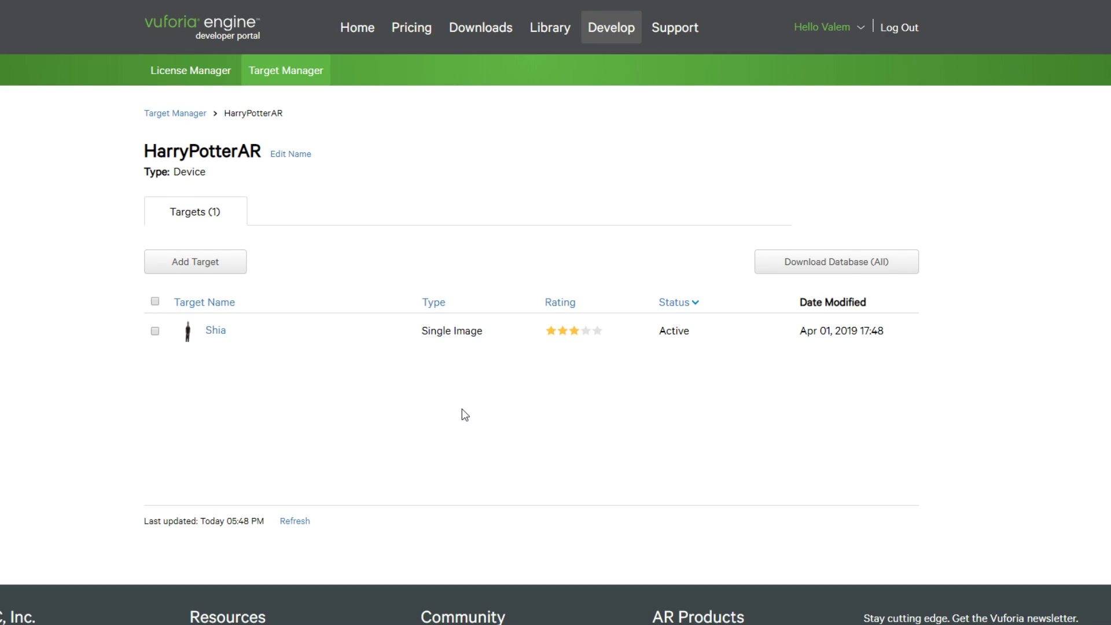
# Step: Download the database for Unity Editor and import the package into Unity
pyautogui.click(155, 331)
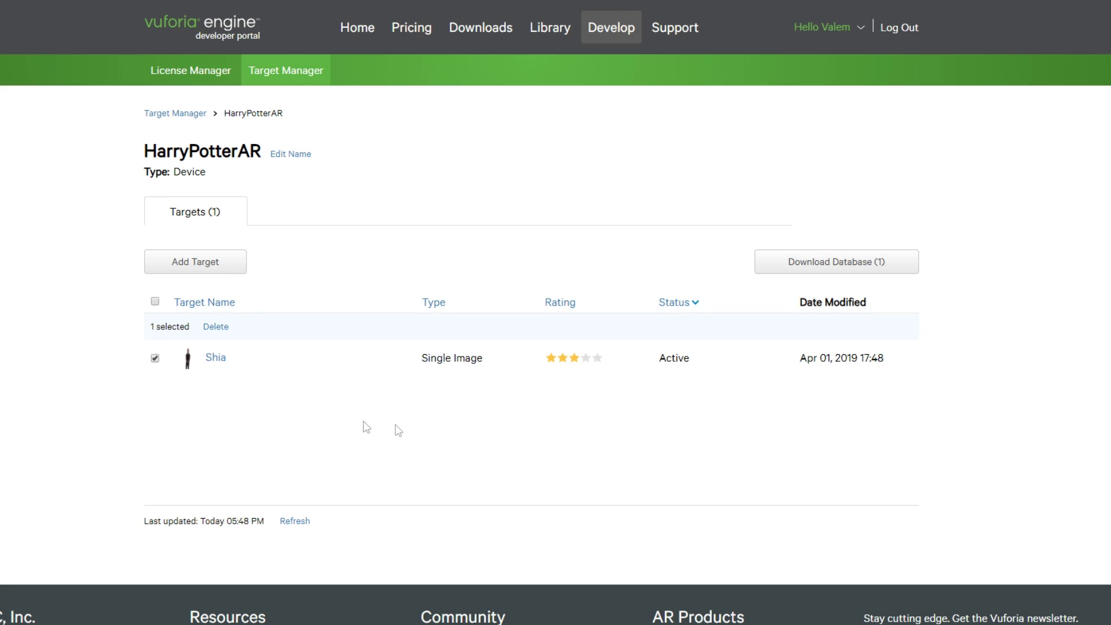
pyautogui.click(817, 265)
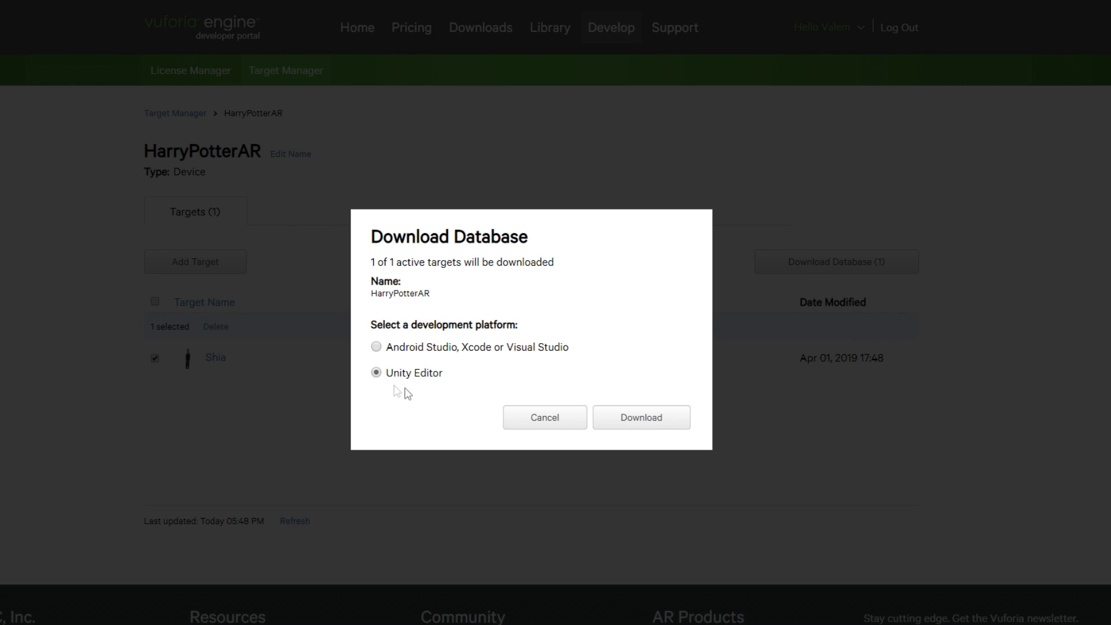
pyautogui.click(631, 417)
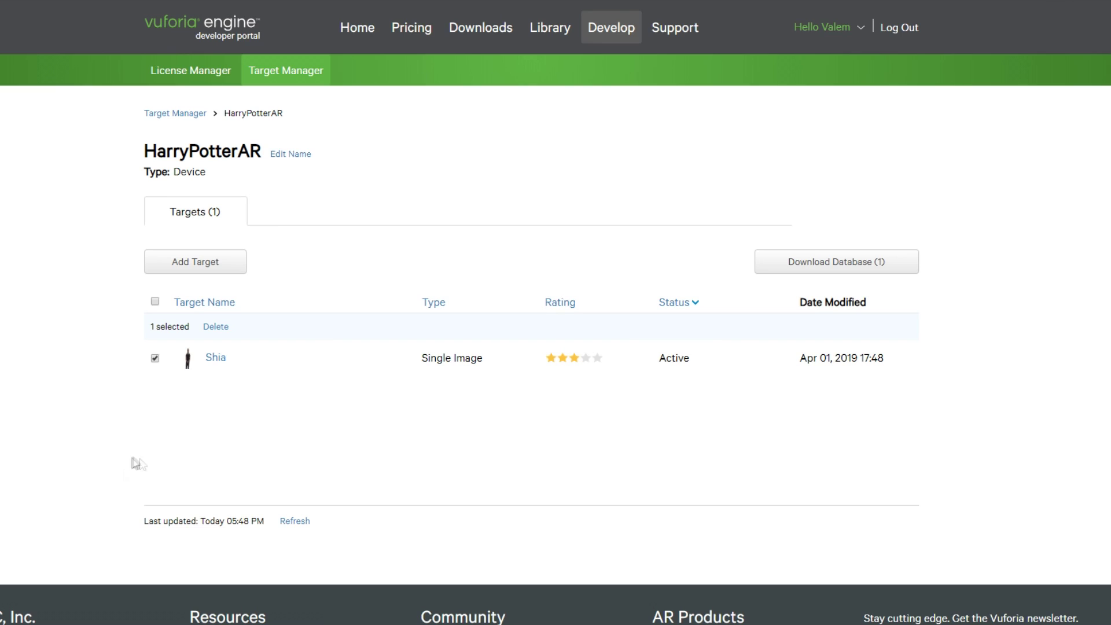
pyautogui.moveTo(45, 582); pyautogui.dragTo(837, 437)
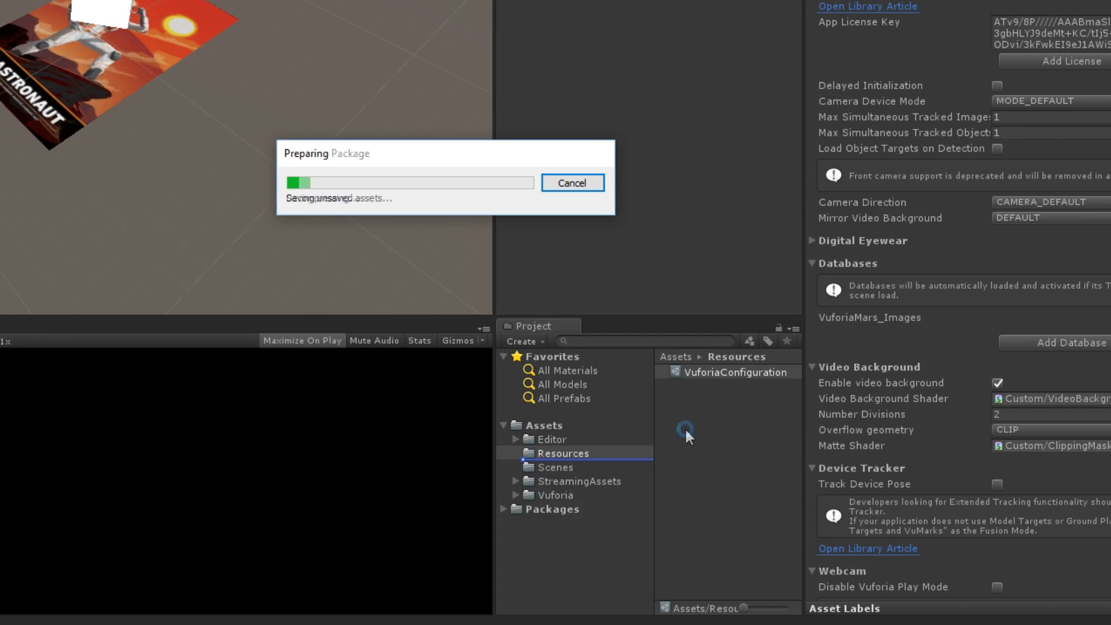
# Step: Set the ImageTarget to use the HarryPotterAR database's Shia image
pyautogui.click(903, 383)
pyautogui.click(651, 98)
pyautogui.click(1033, 171)
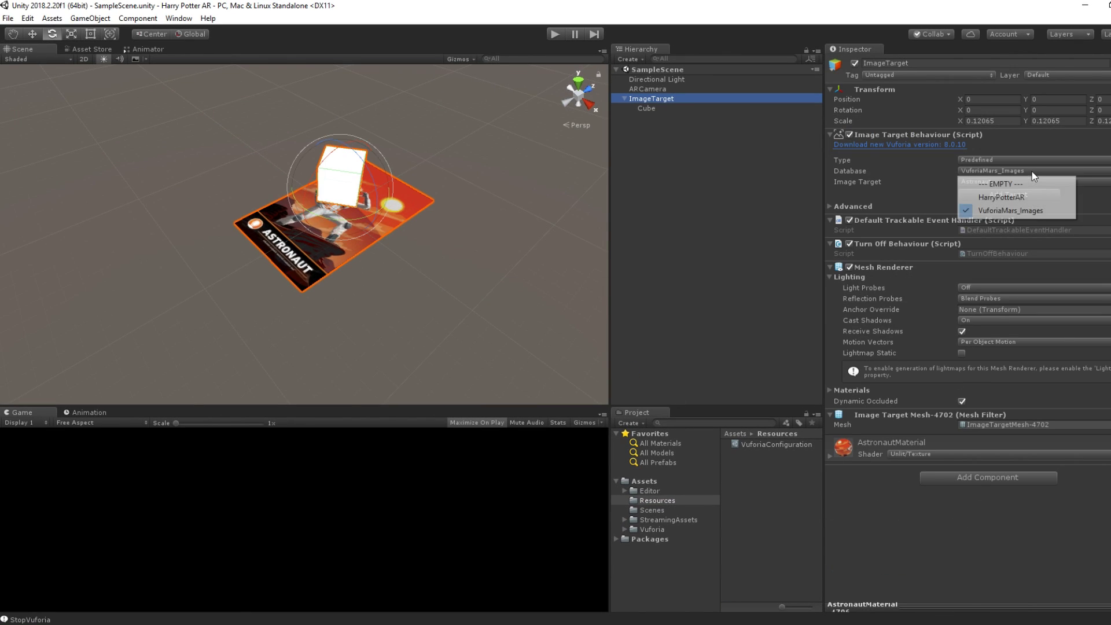
pyautogui.click(1006, 198)
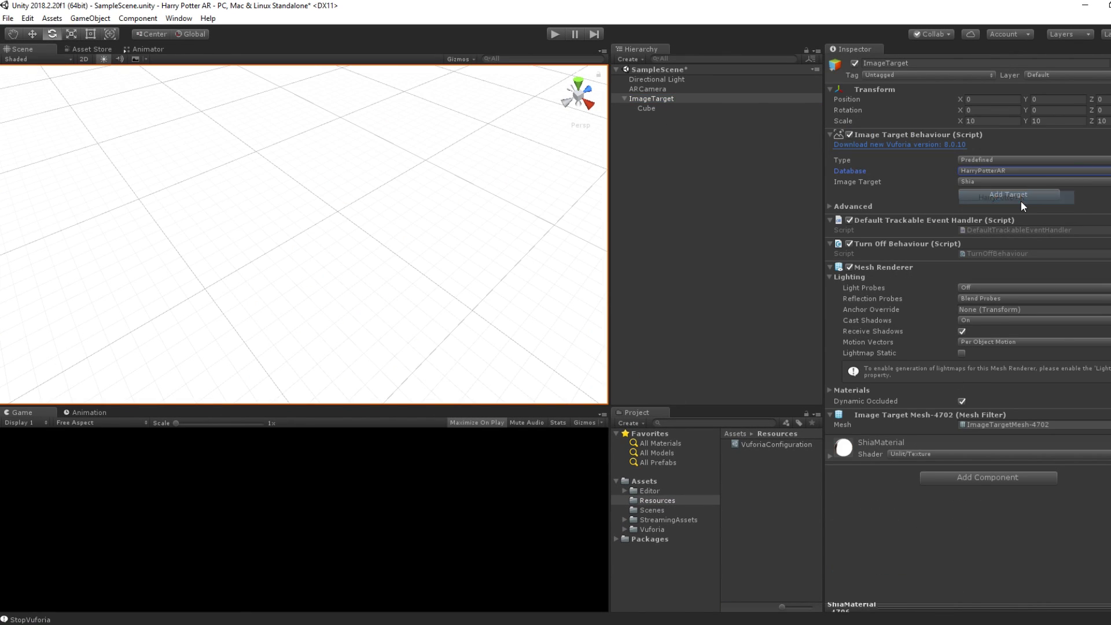
pyautogui.click(988, 194)
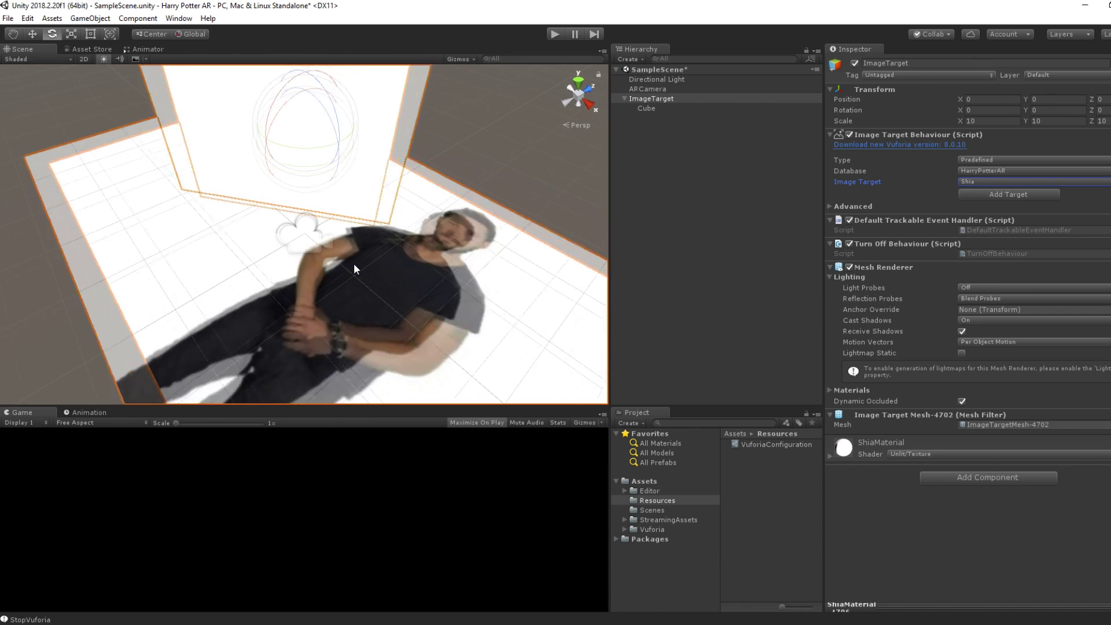
# Step: Zoom the Scene view onto the target and select the Cube
pyautogui.scroll(-5, 353, 263)
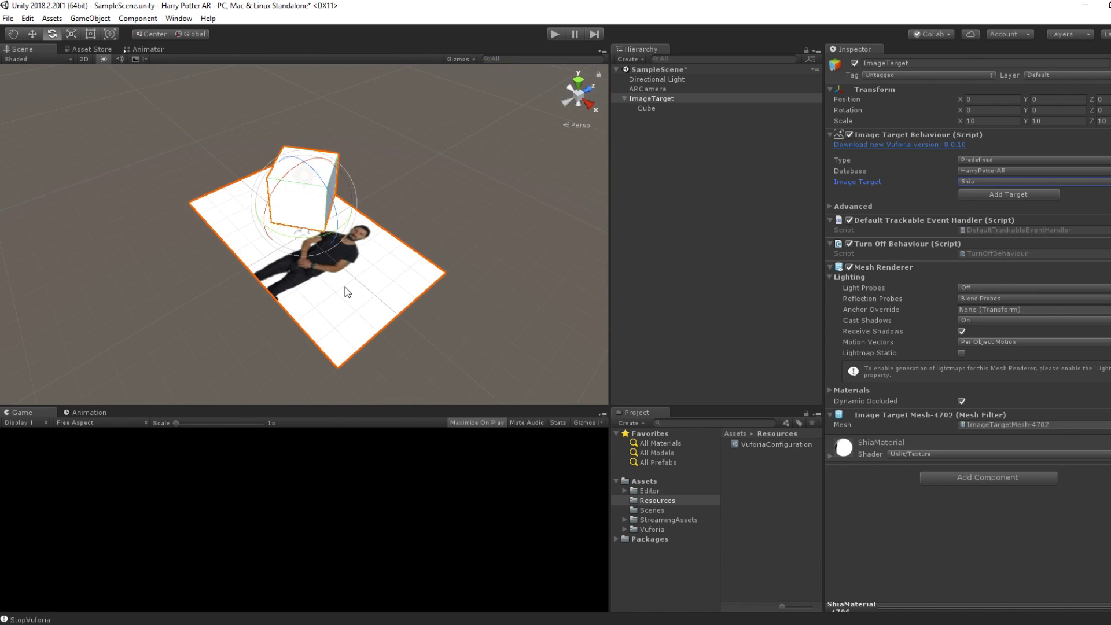
pyautogui.scroll(3, 345, 288)
pyautogui.click(646, 109)
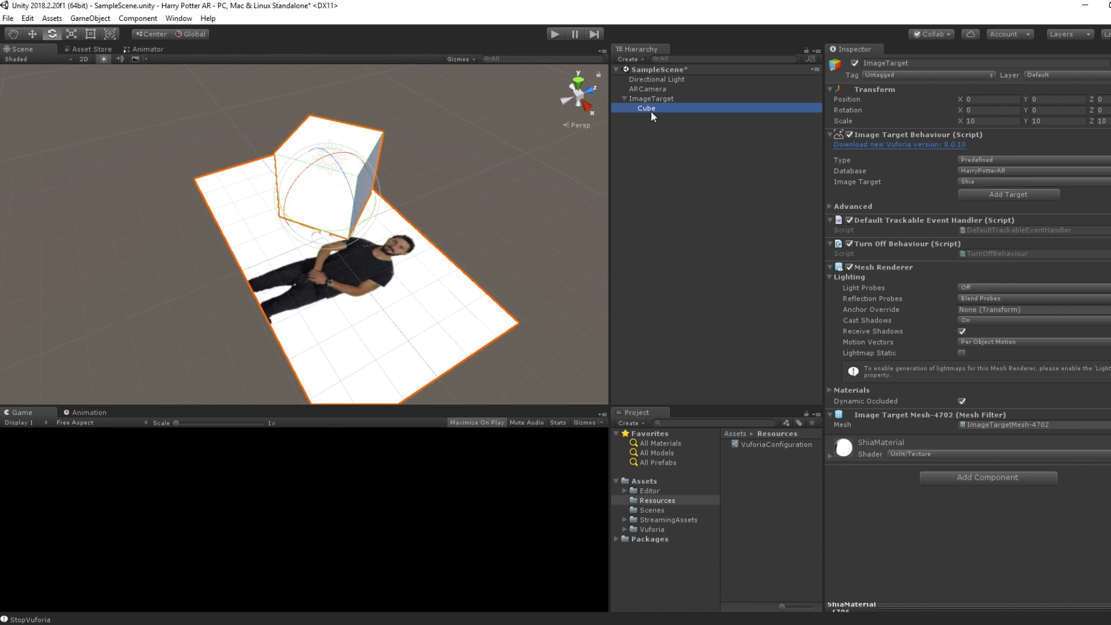
# Step: Delete the test Cube and add a Quad as a child of the ImageTarget
pyautogui.rightClick(650, 107)
pyautogui.click(696, 174)
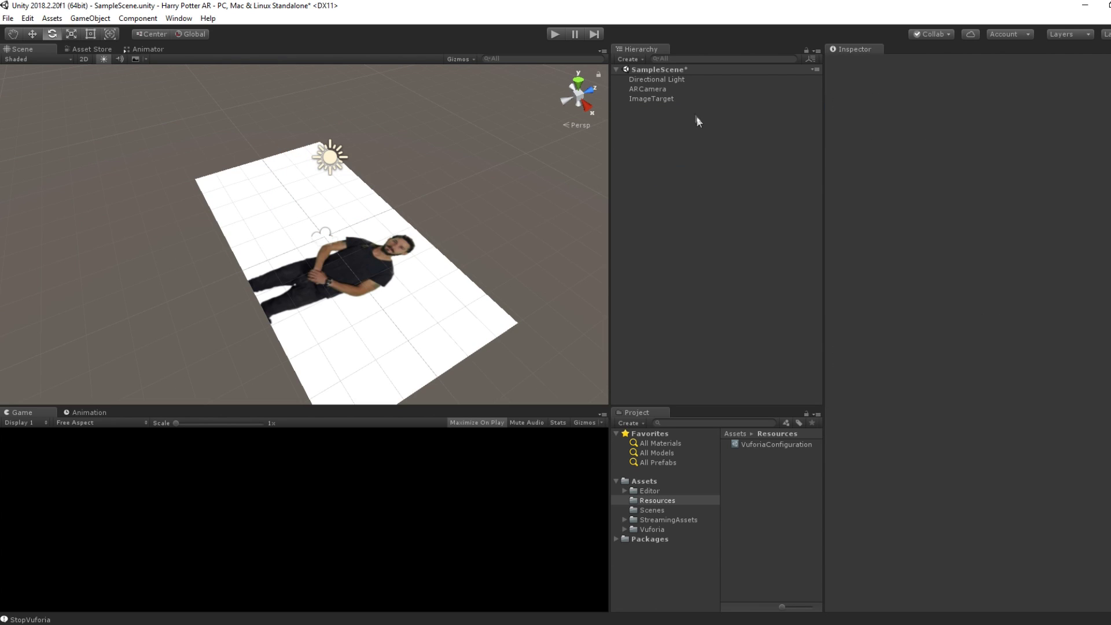
pyautogui.click(653, 99)
pyautogui.rightClick(654, 100)
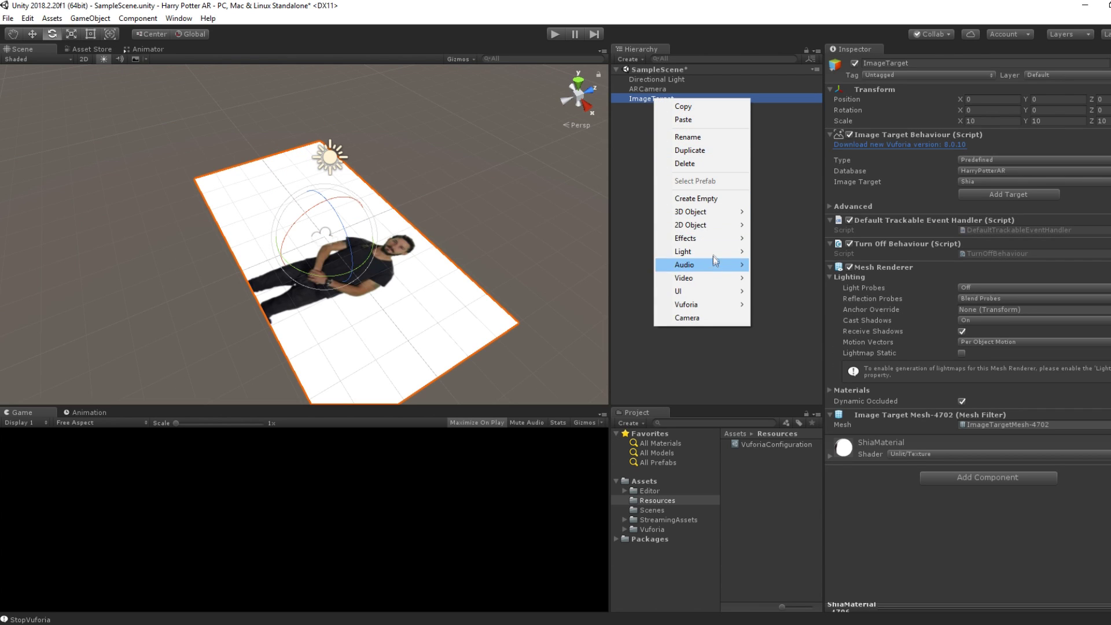
pyautogui.moveTo(717, 211)
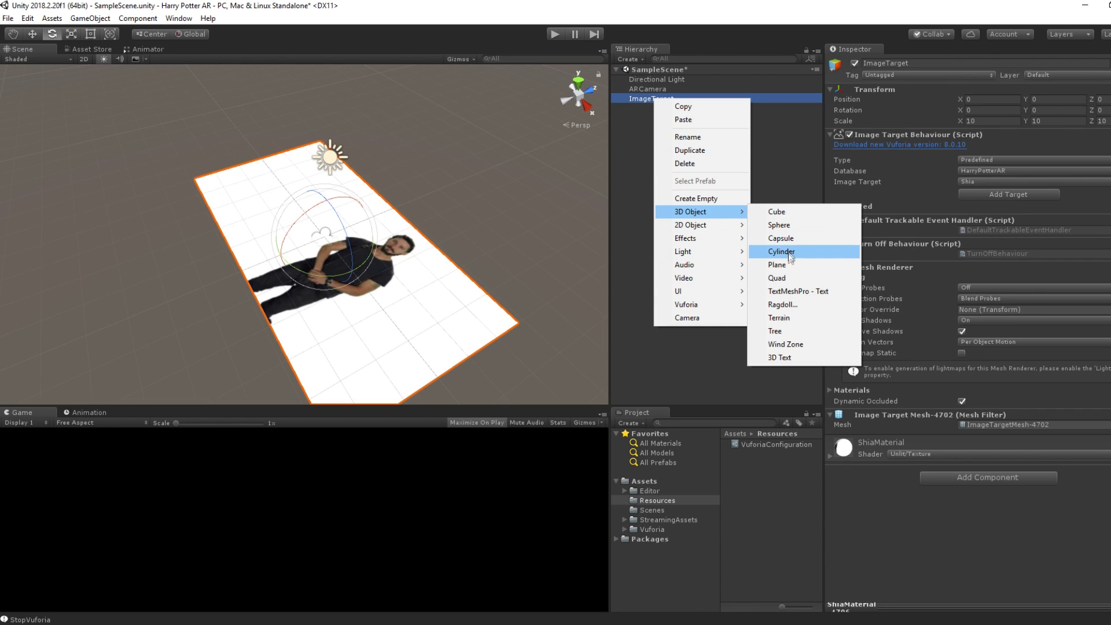
pyautogui.click(777, 278)
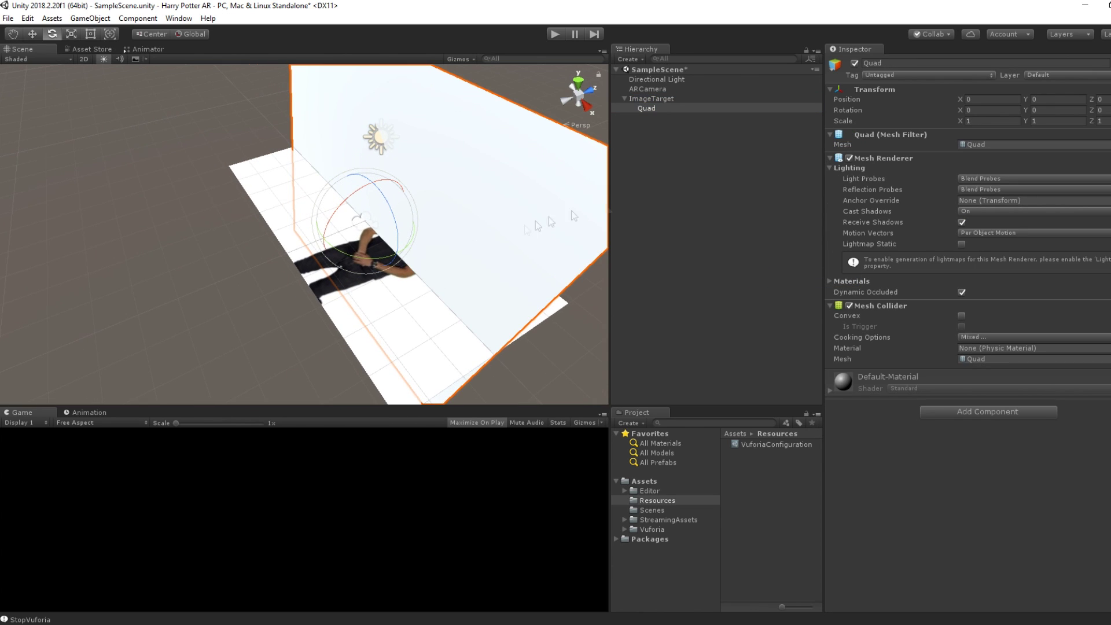
# Step: Rotate the Quad 90° on X and switch to the Scale tool, viewing from above
pyautogui.write('90')
pyautogui.press('Return')
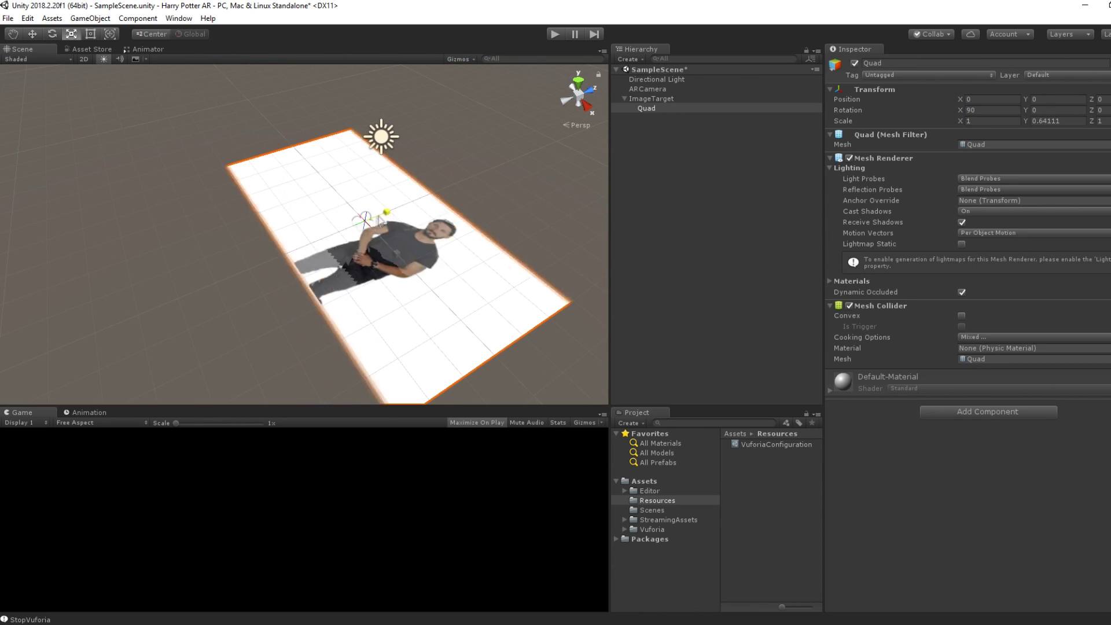
pyautogui.press('r')
pyautogui.click(578, 81)
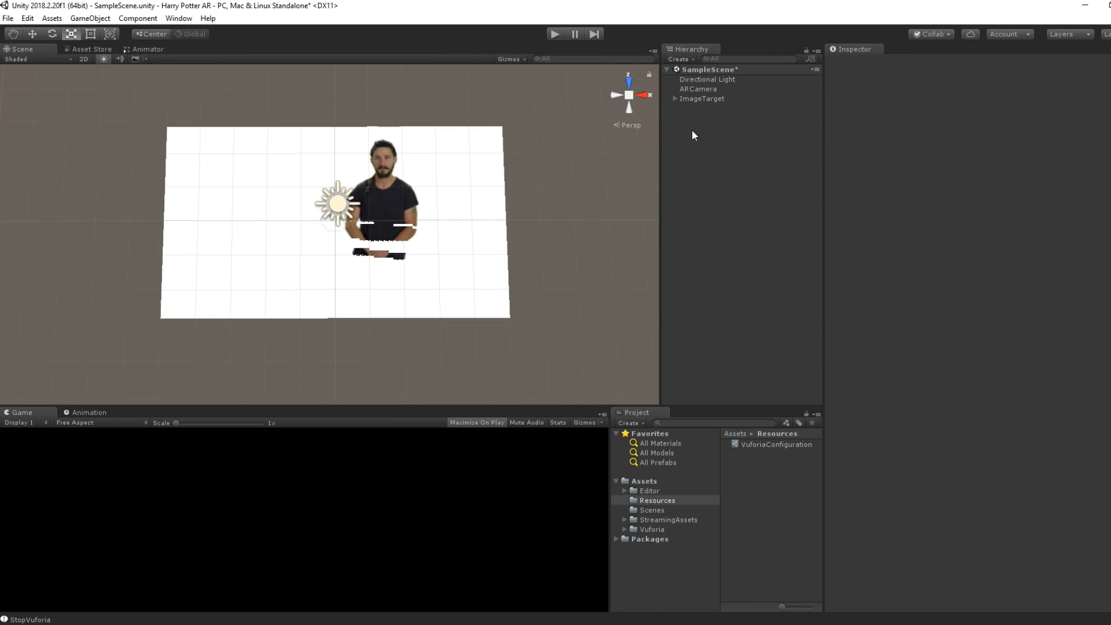
pyautogui.rightClick(692, 130)
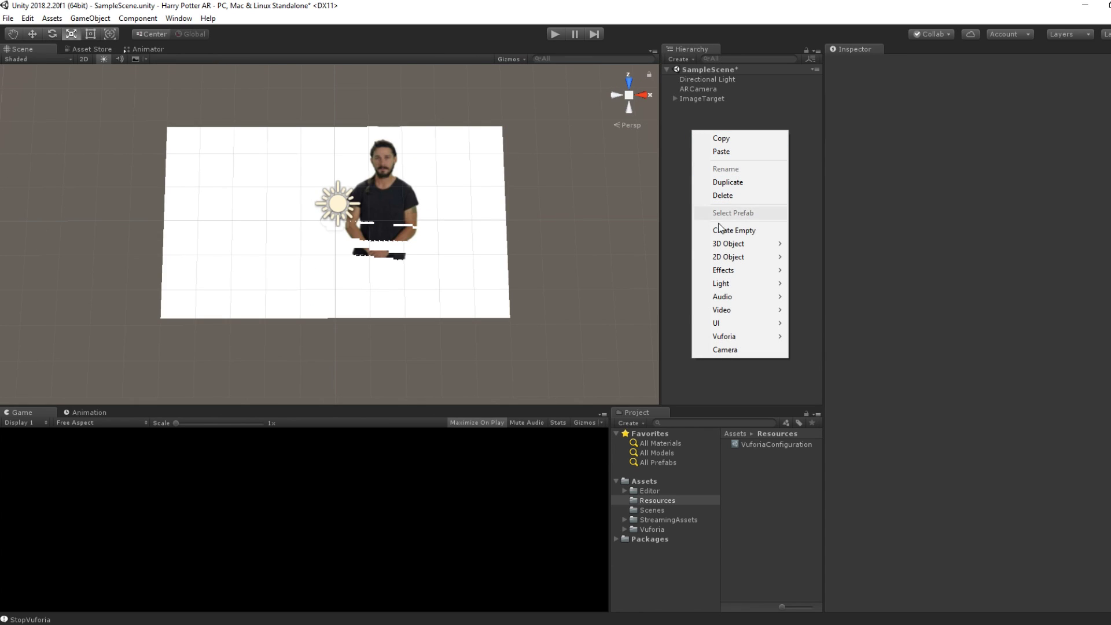
# Step: Create a Video Player in Material Override mode with the Quad as renderer, and save the scene
pyautogui.moveTo(746, 311)
pyautogui.click(823, 311)
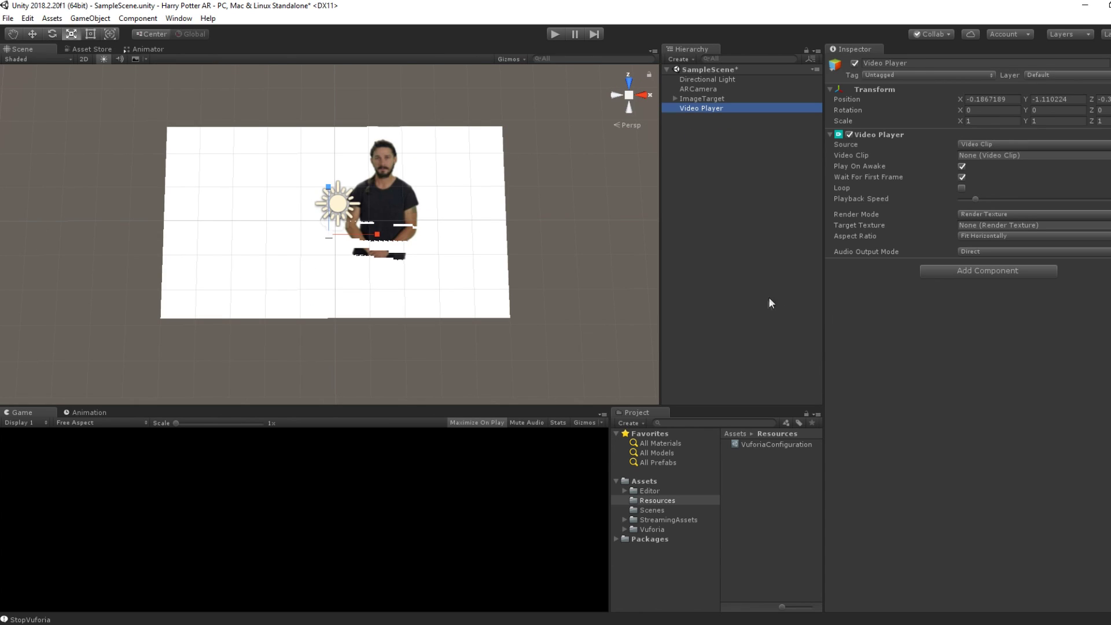
pyautogui.click(1007, 216)
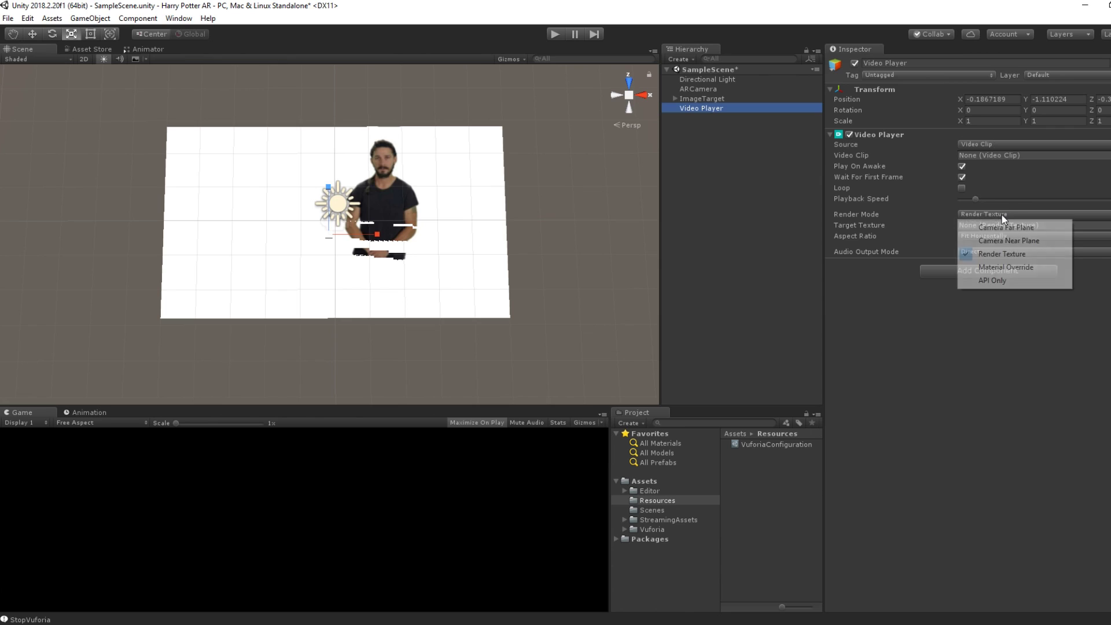
pyautogui.click(1003, 268)
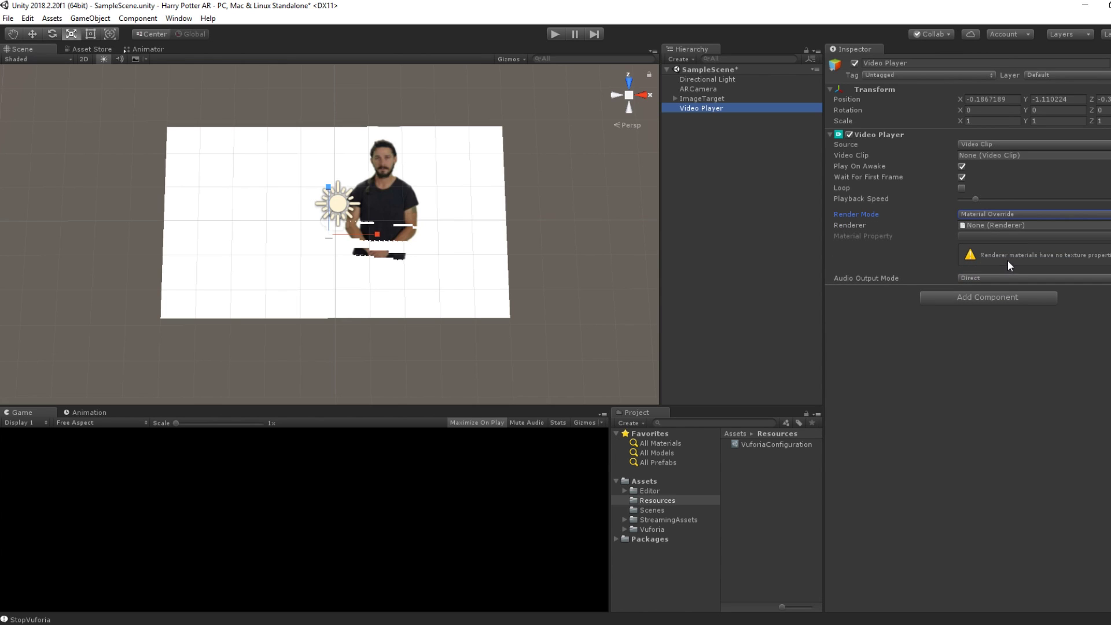
pyautogui.click(674, 99)
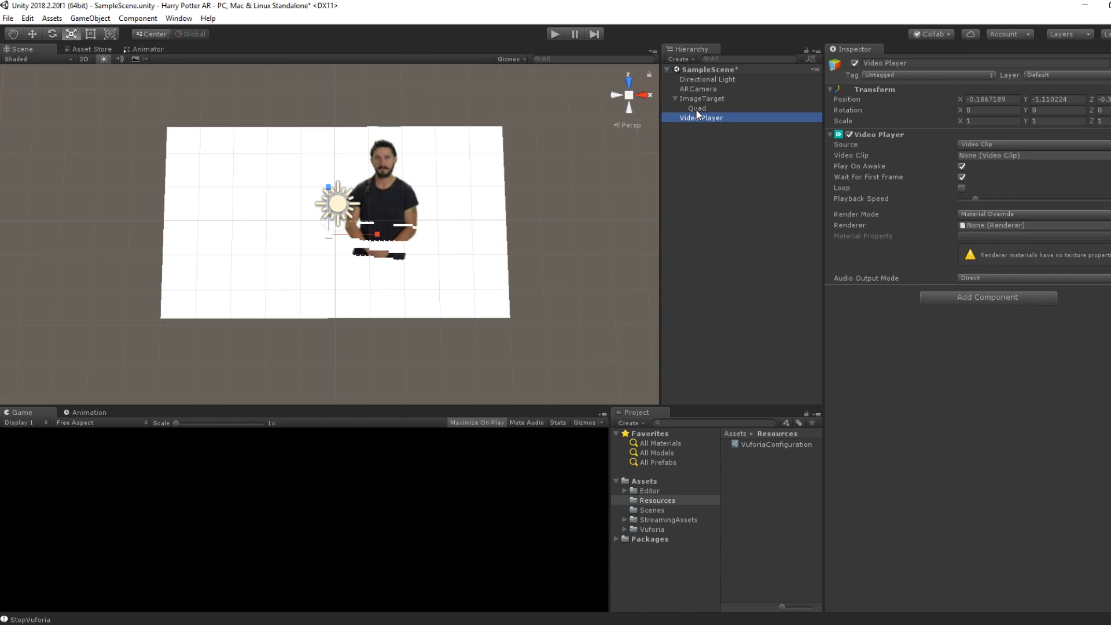
pyautogui.moveTo(697, 110); pyautogui.dragTo(975, 224)
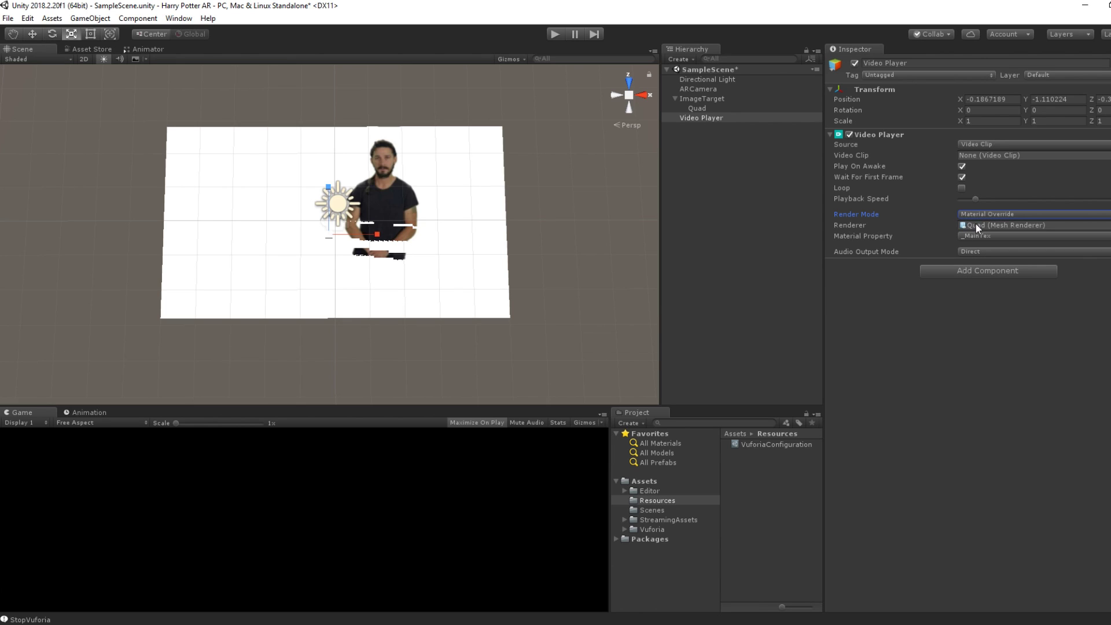
pyautogui.hotkey('ctrl', 's')
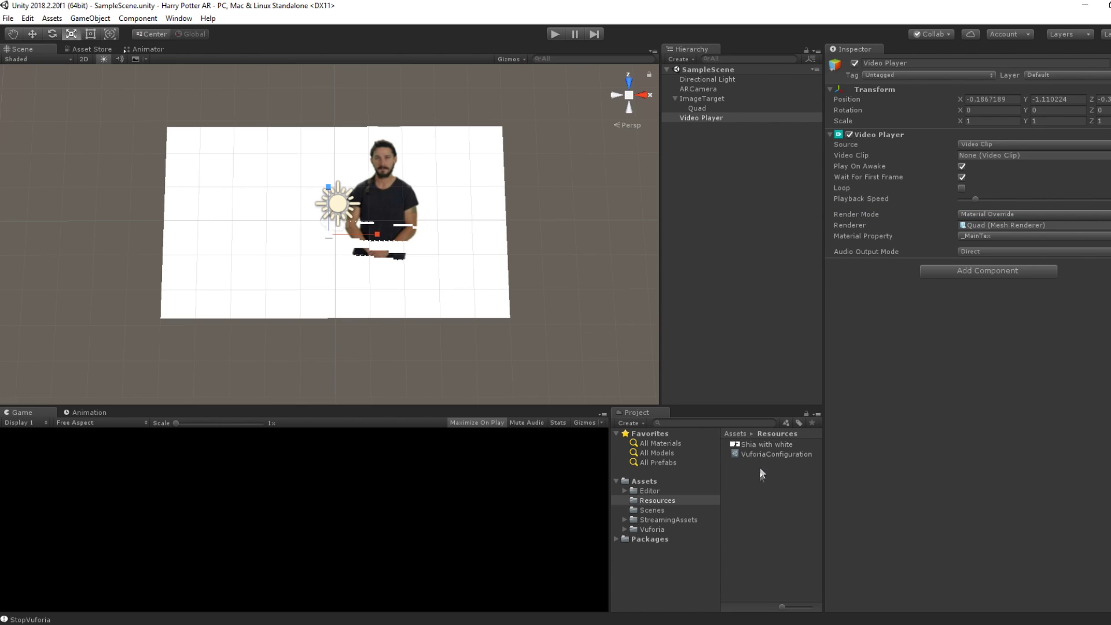
# Step: Assign the 'Shia with white' clip to the Video Player and preview its frames
pyautogui.moveTo(758, 443); pyautogui.dragTo(987, 156)
pyautogui.click(773, 445)
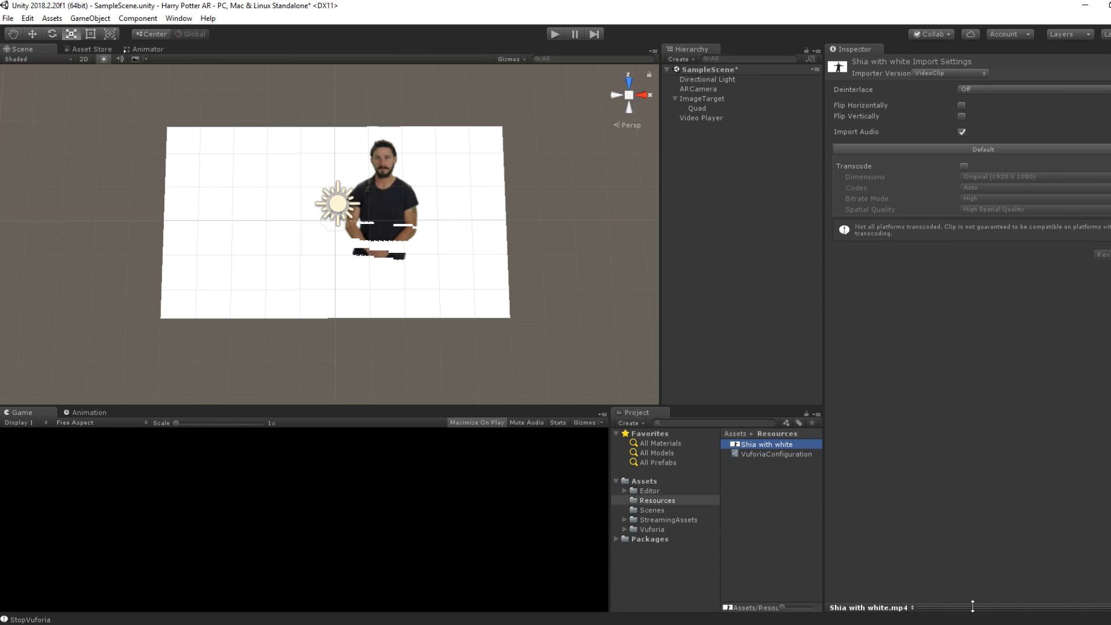
pyautogui.moveTo(984, 605); pyautogui.dragTo(980, 299)
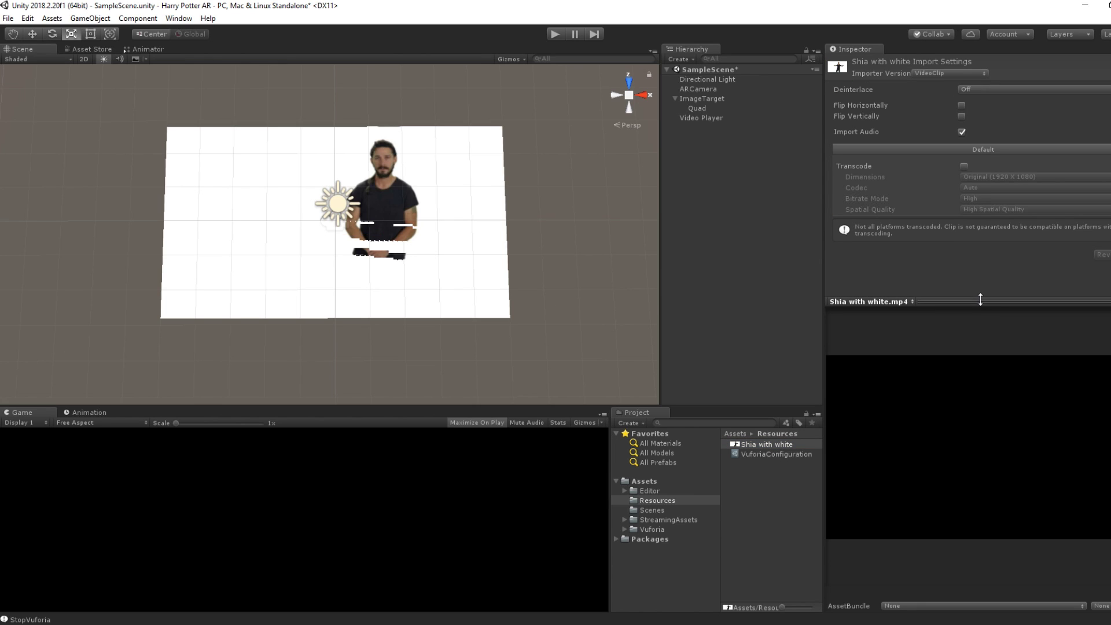
pyautogui.click(777, 445)
pyautogui.click(701, 117)
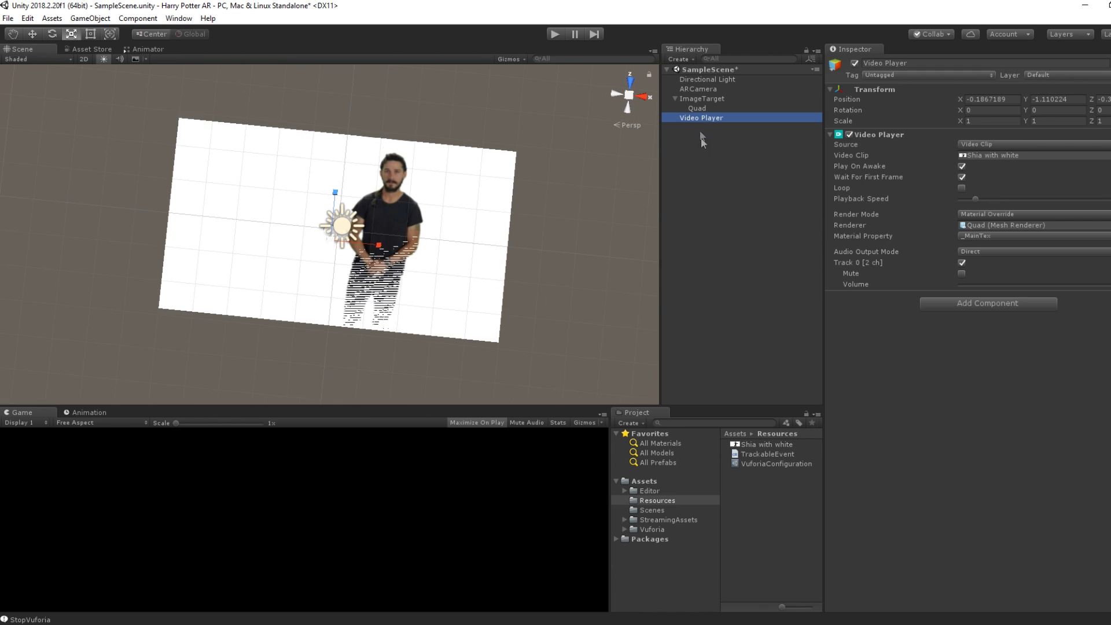
# Step: Turn off the Video Player's Play On Awake, then bring up the ImageTarget's components
pyautogui.click(962, 167)
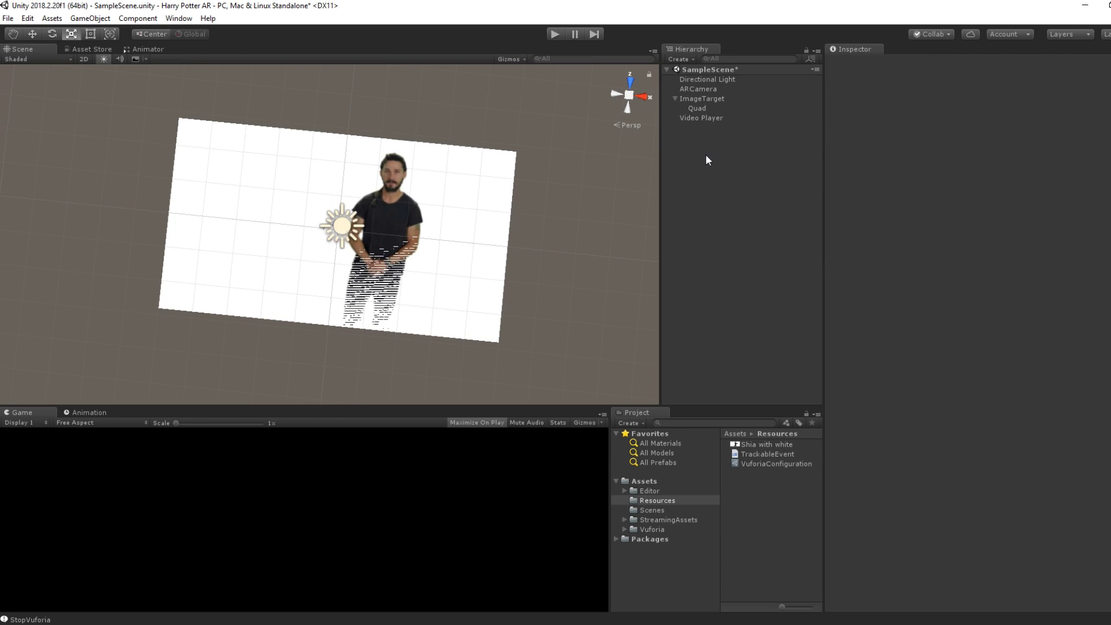
pyautogui.click(694, 98)
pyautogui.moveTo(912, 299); pyautogui.dragTo(920, 596)
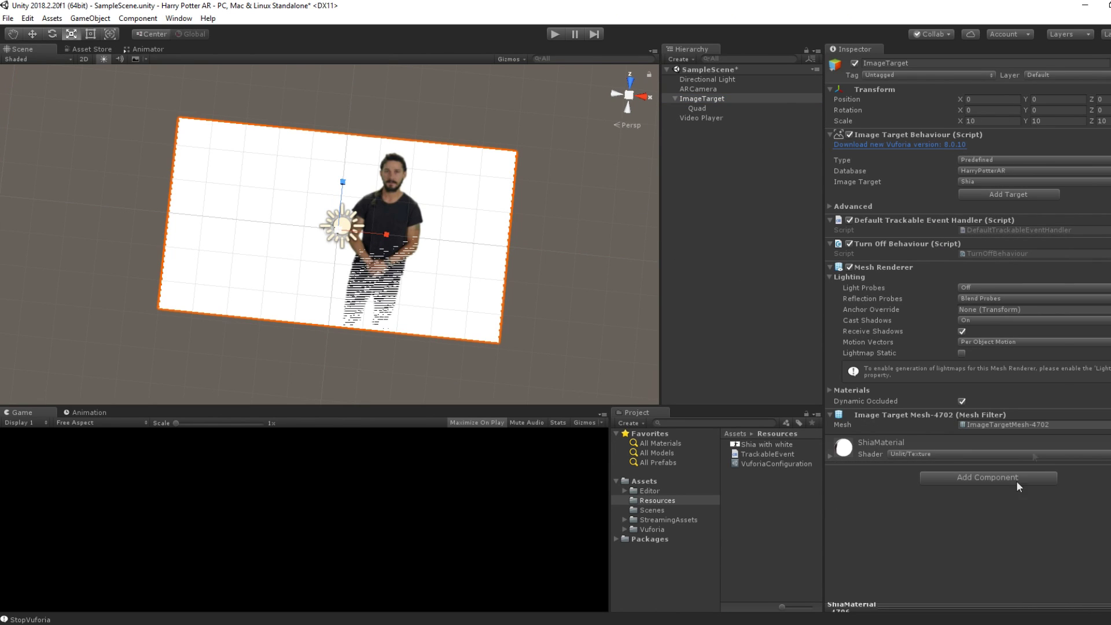
# Step: Replace the Default Trackable Event Handler with the TrackableEvent script and open it for editing
pyautogui.rightClick(866, 221)
pyautogui.click(887, 243)
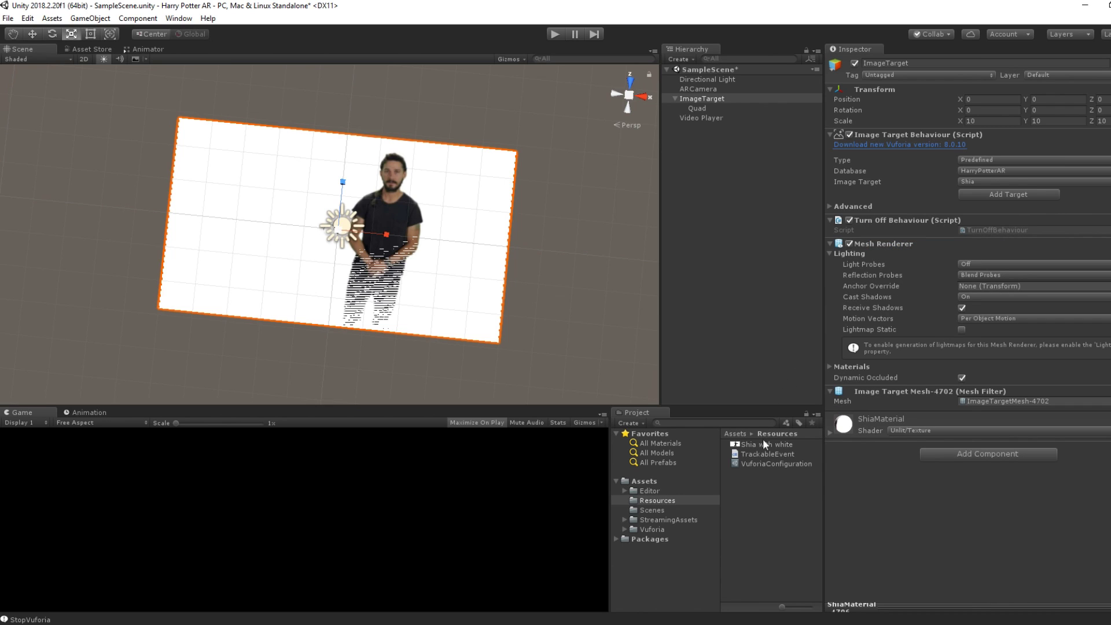
pyautogui.moveTo(762, 453); pyautogui.dragTo(895, 411)
pyautogui.doubleClick(768, 454)
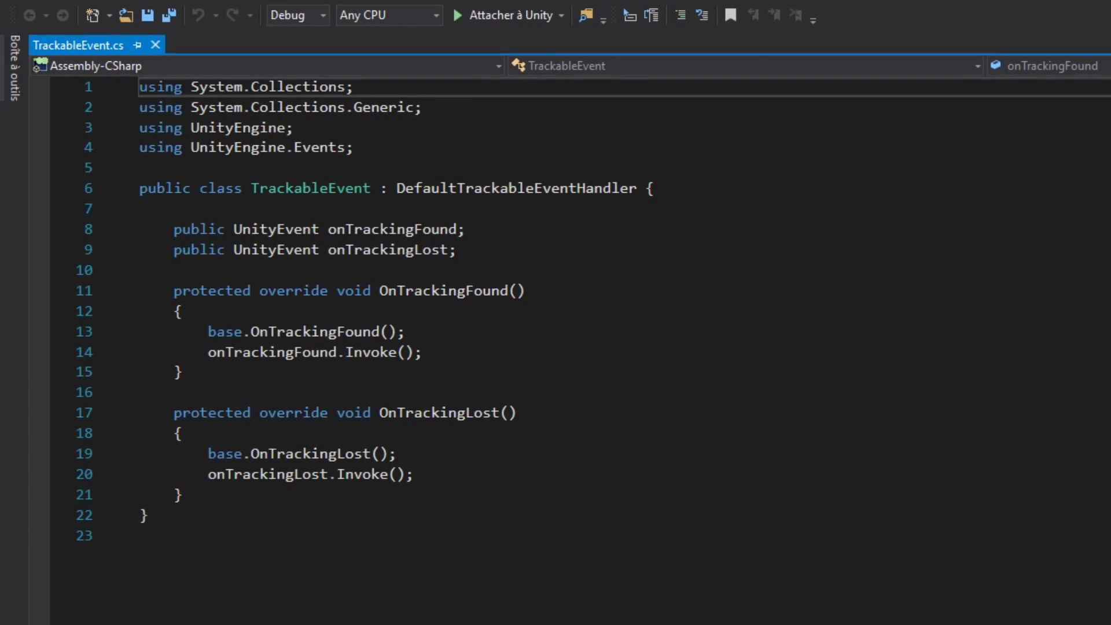
# Step: Look over the OnTrackingLost method in TrackableEvent.cs, then go back to Unity
pyautogui.click(405, 581)
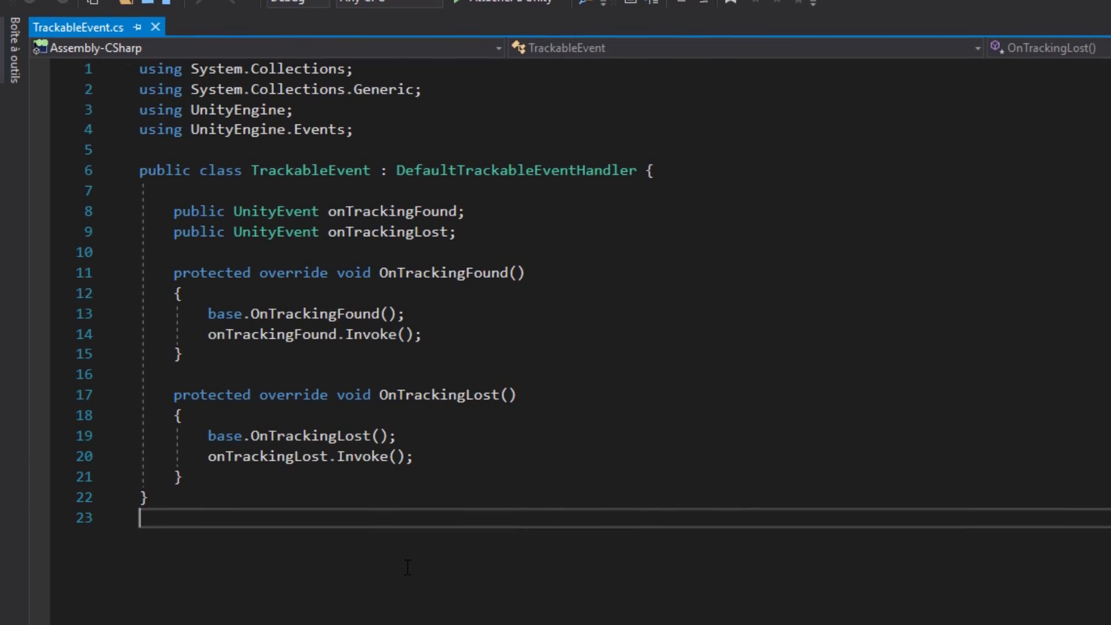
pyautogui.click(426, 410)
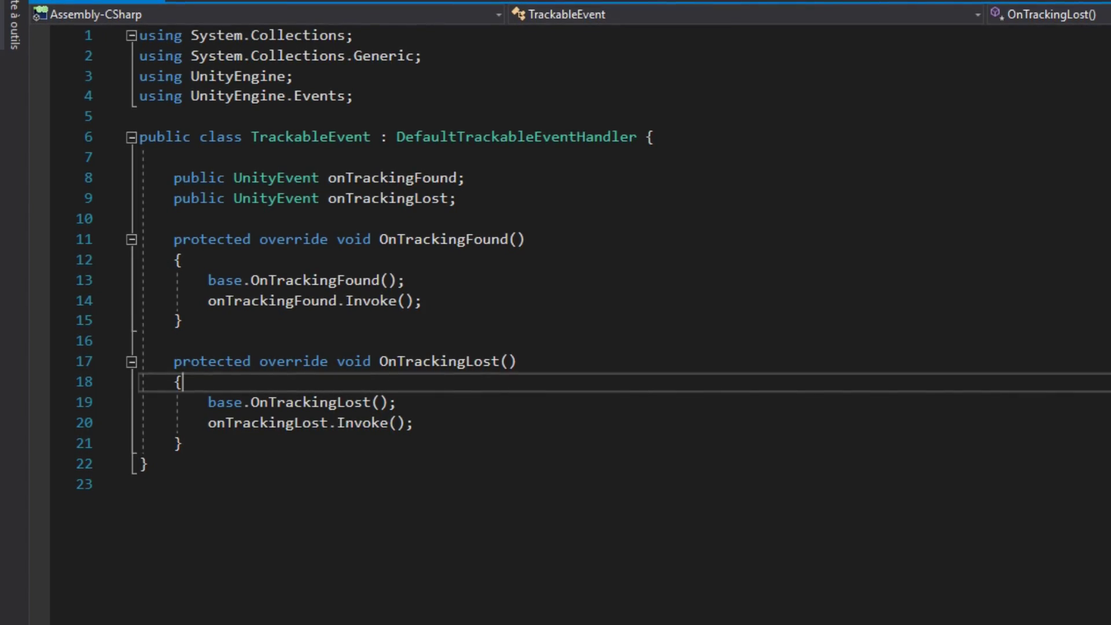
pyautogui.hotkey('alt', 'Tab')
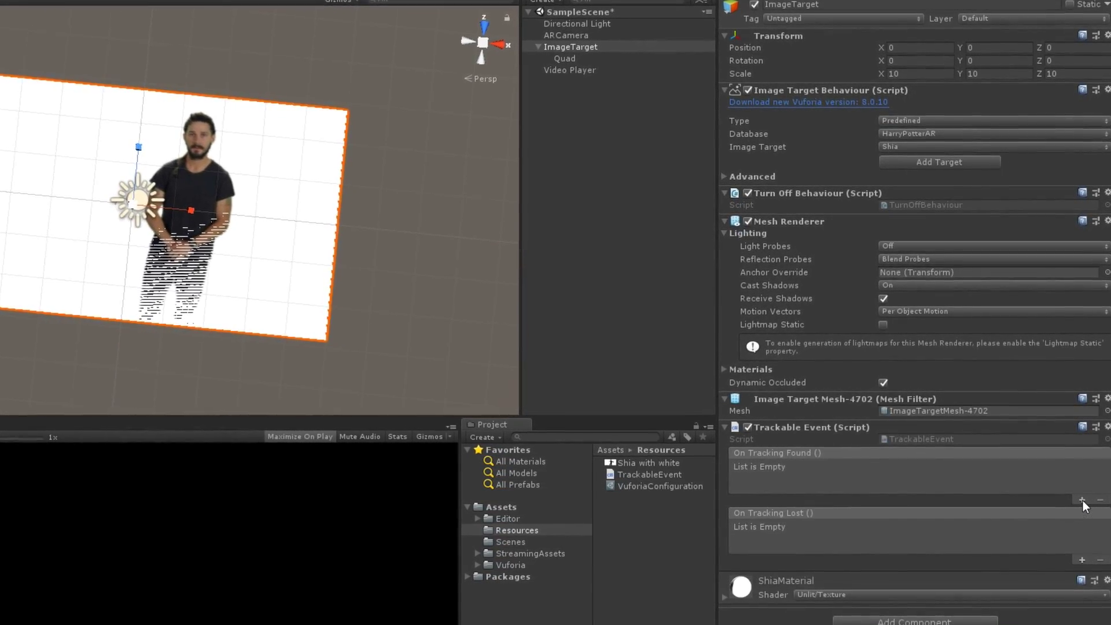
# Step: Add an On Tracking Found entry calling VideoPlayer.Play() on the Video Player object
pyautogui.click(1079, 499)
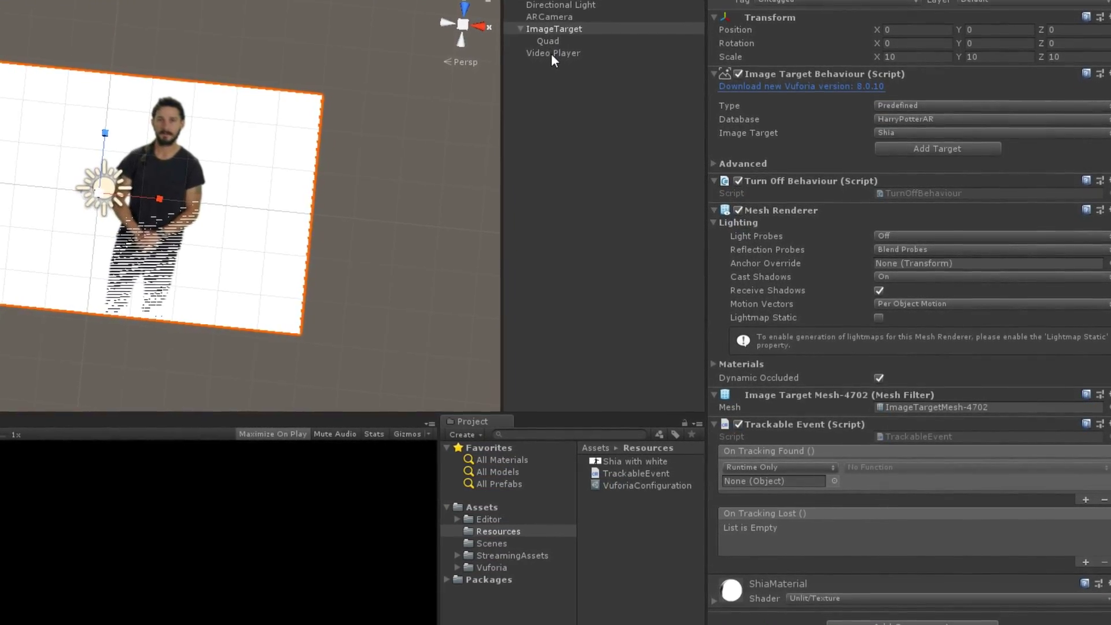
pyautogui.moveTo(564, 66); pyautogui.dragTo(766, 480)
pyautogui.click(903, 467)
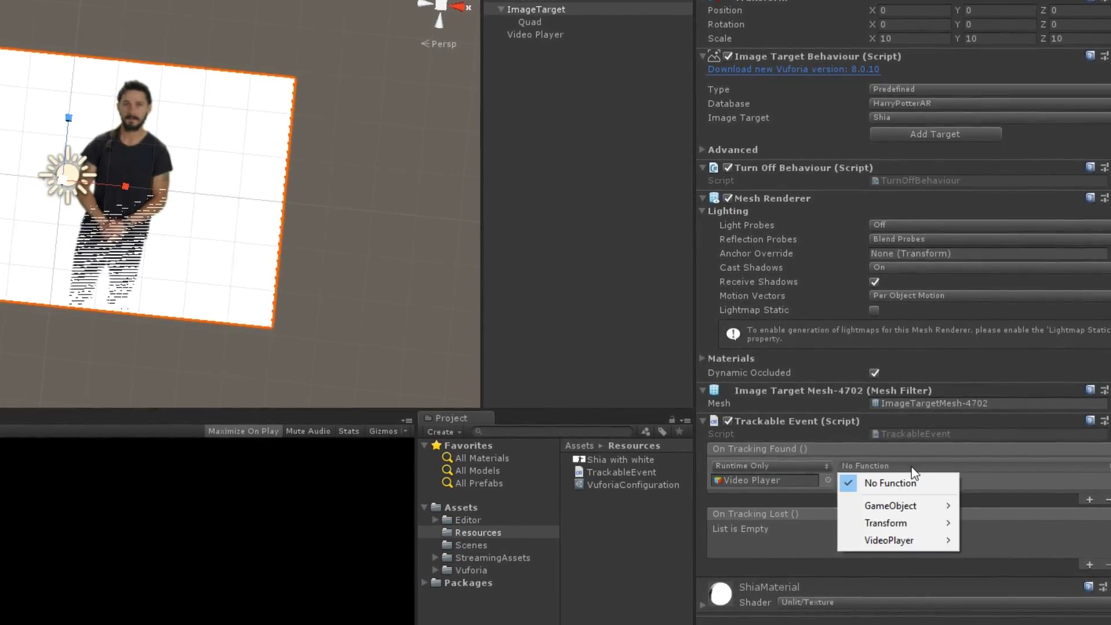
pyautogui.moveTo(885, 541)
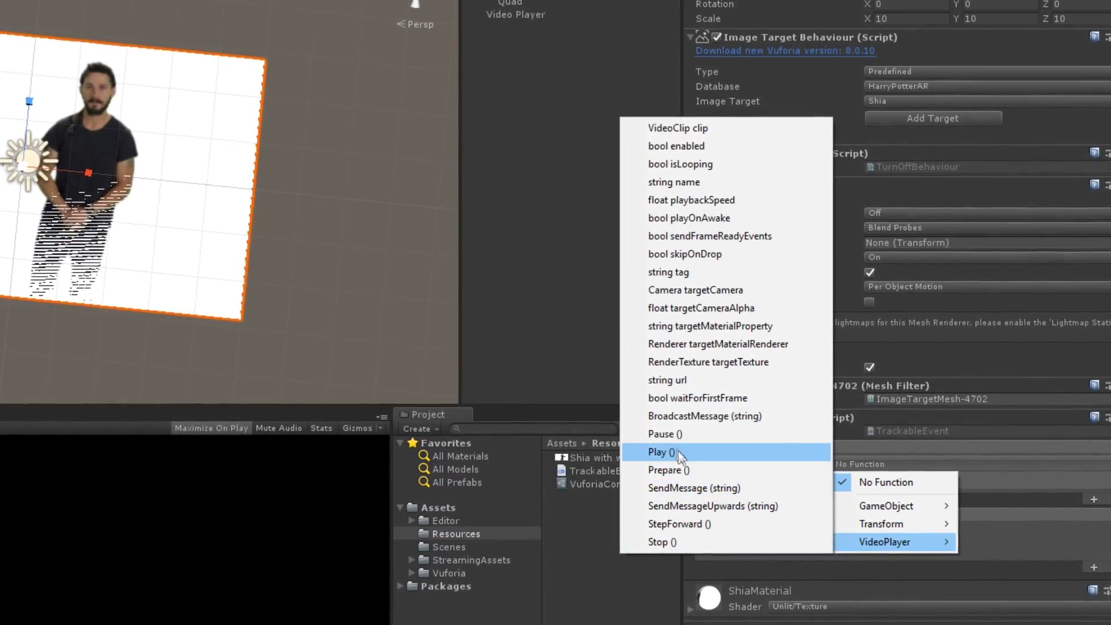
pyautogui.click(682, 449)
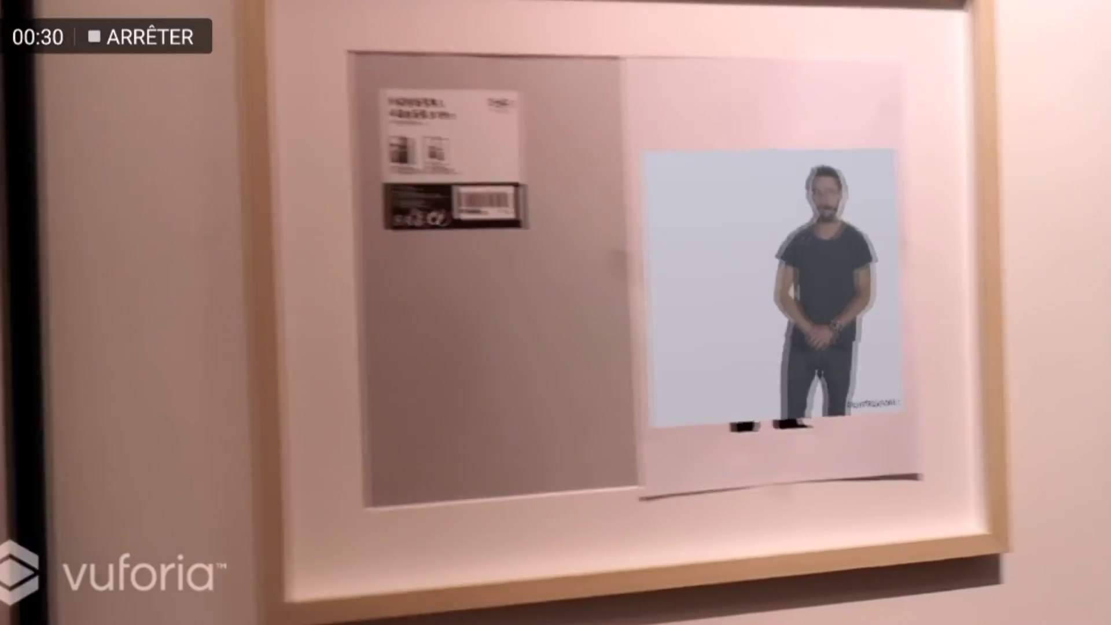